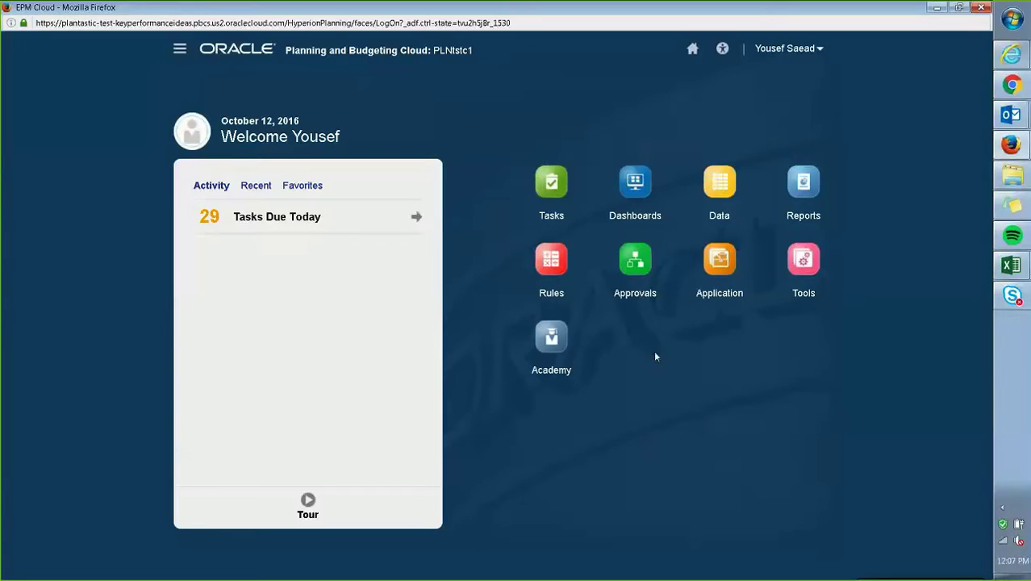
Open the Dashboards list from the home page
{"action": "left_click", "coordinate": [635, 194]}
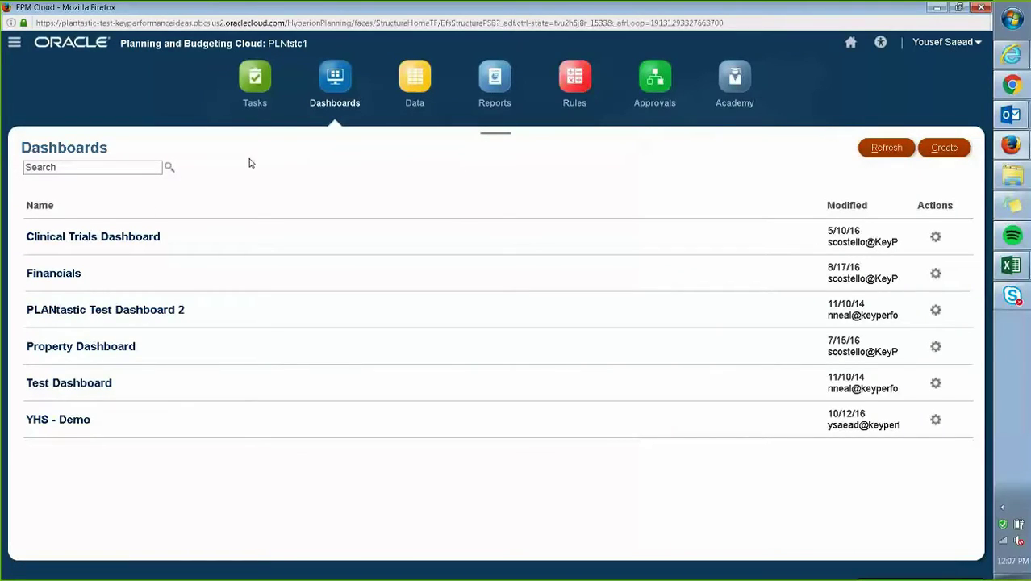
Switch the YHS - Demo dashboard's entity to Mexico, refresh its grid and chart, then close it
{"action": "left_click", "coordinate": [49, 419]}
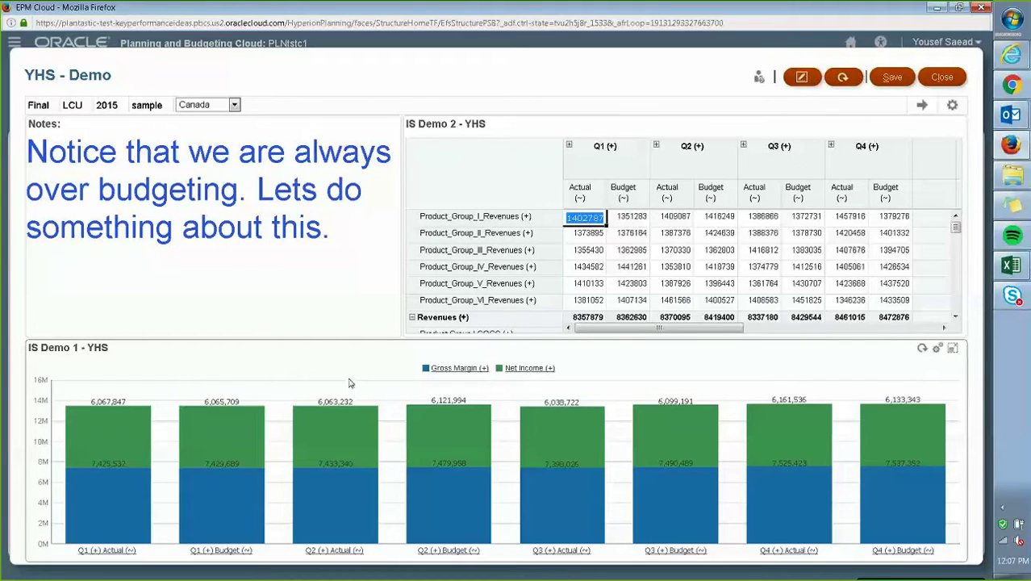
{"action": "left_click", "coordinate": [234, 105]}
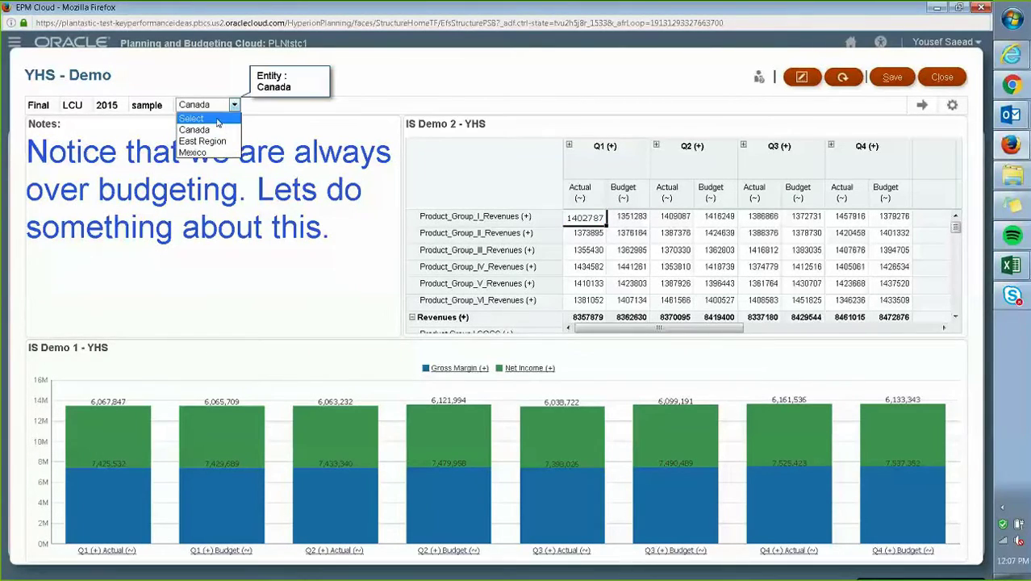
{"action": "left_click", "coordinate": [205, 142]}
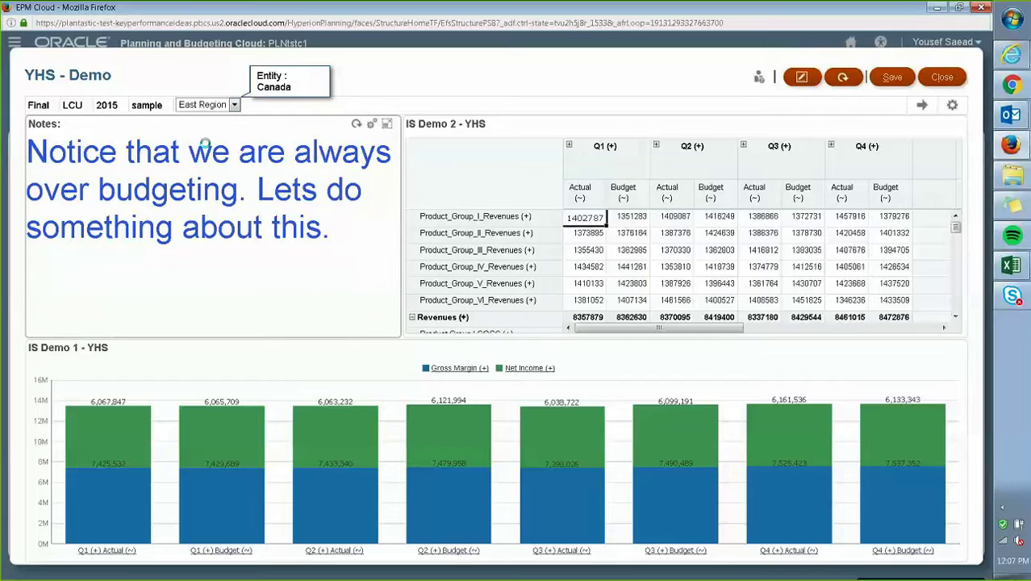
{"action": "left_click", "coordinate": [233, 106]}
{"action": "left_click", "coordinate": [198, 153]}
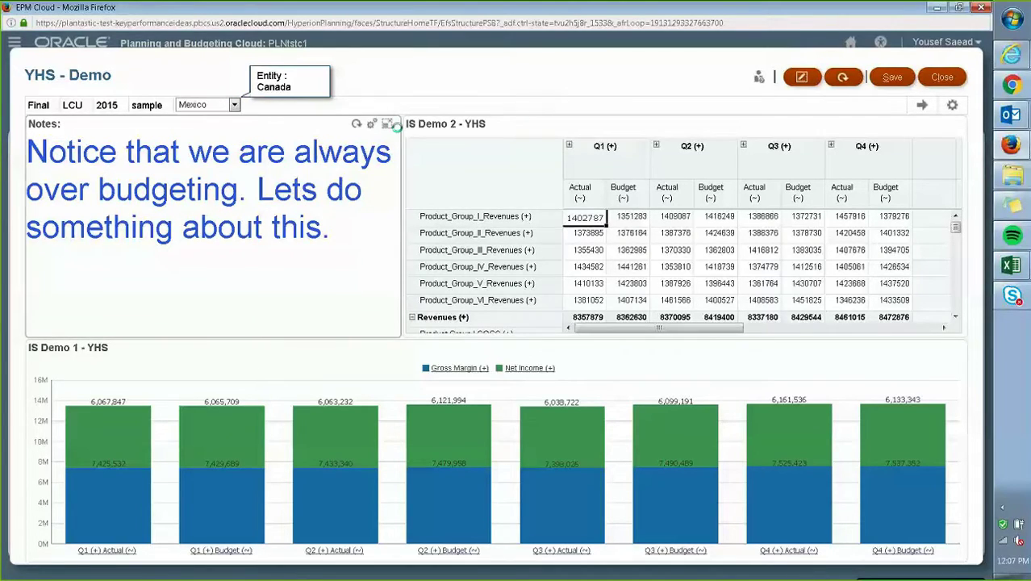
{"action": "left_click", "coordinate": [924, 107]}
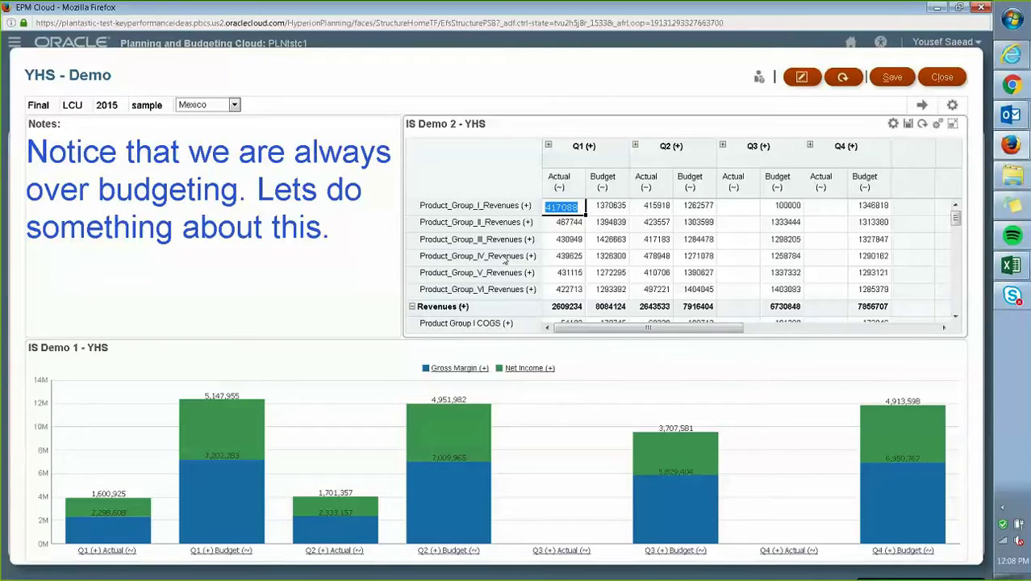
{"action": "left_click", "coordinate": [944, 78]}
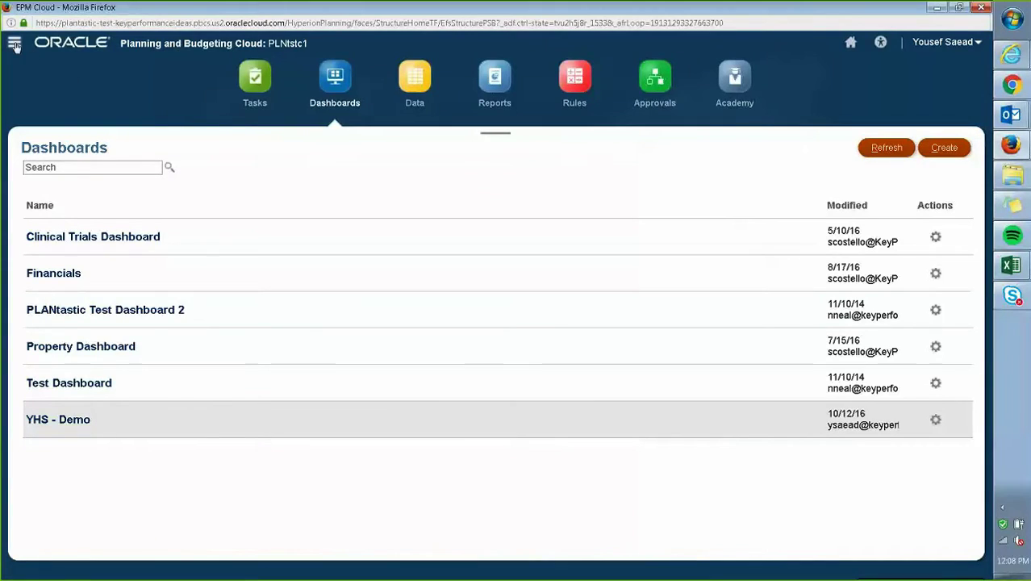
Open the IS Demo 1 - YHS form in Forms > Demo > Dashboards for editing
{"action": "left_click", "coordinate": [15, 45]}
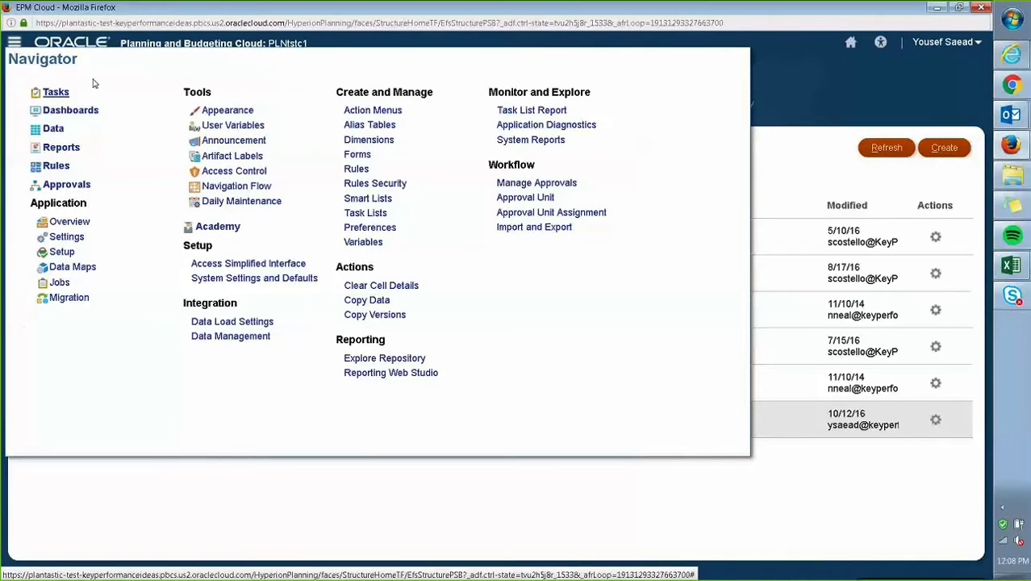
{"action": "left_click", "coordinate": [357, 156]}
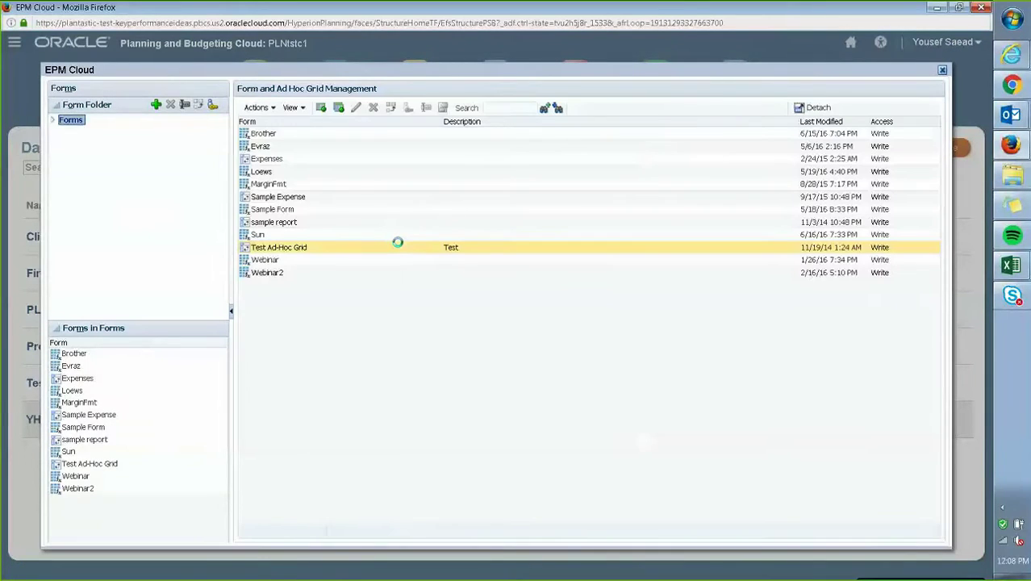
{"action": "left_click", "coordinate": [55, 120]}
{"action": "left_click", "coordinate": [63, 131]}
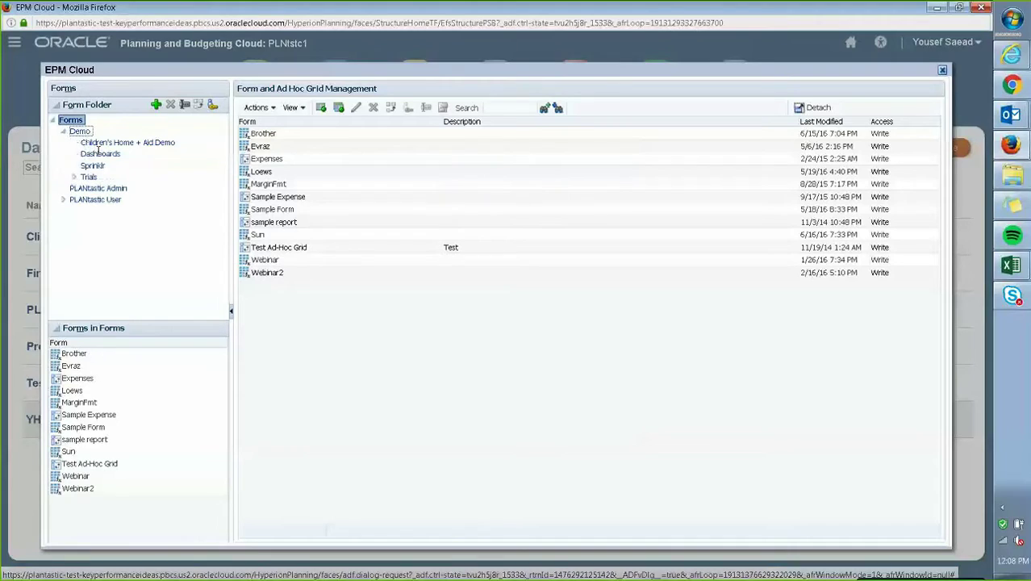
{"action": "left_click", "coordinate": [100, 153]}
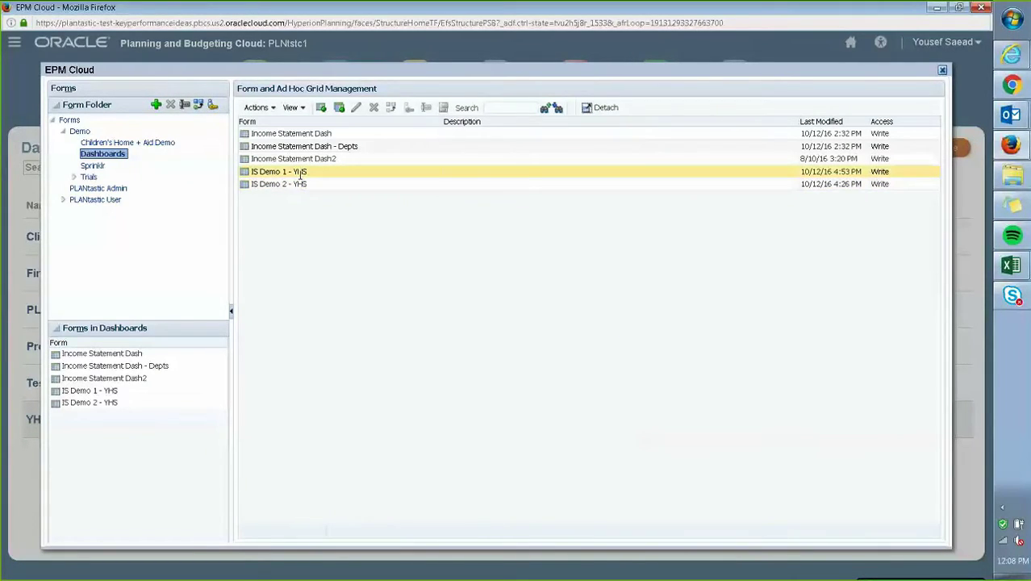
{"action": "left_click", "coordinate": [296, 171]}
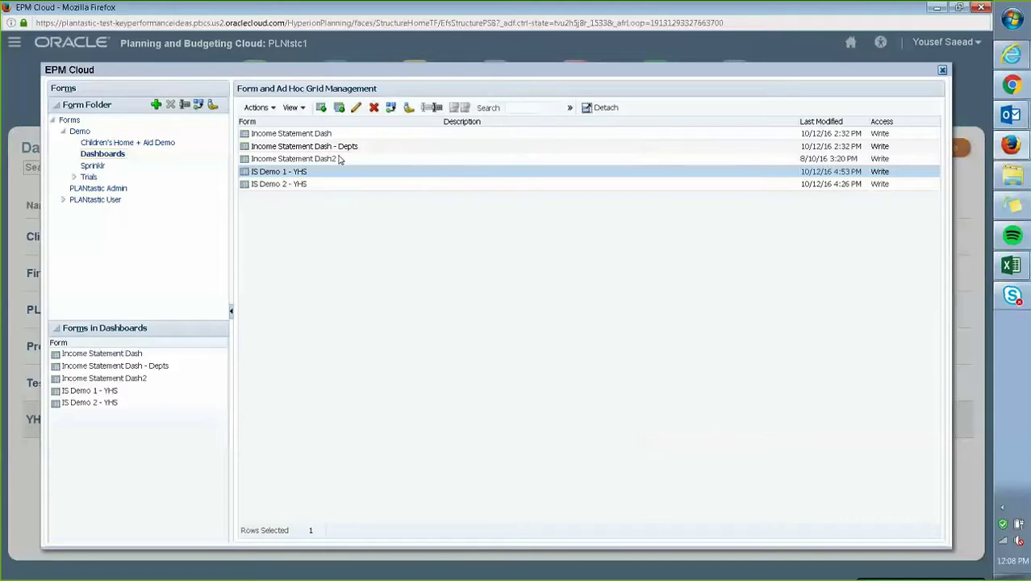
{"action": "left_click", "coordinate": [356, 107]}
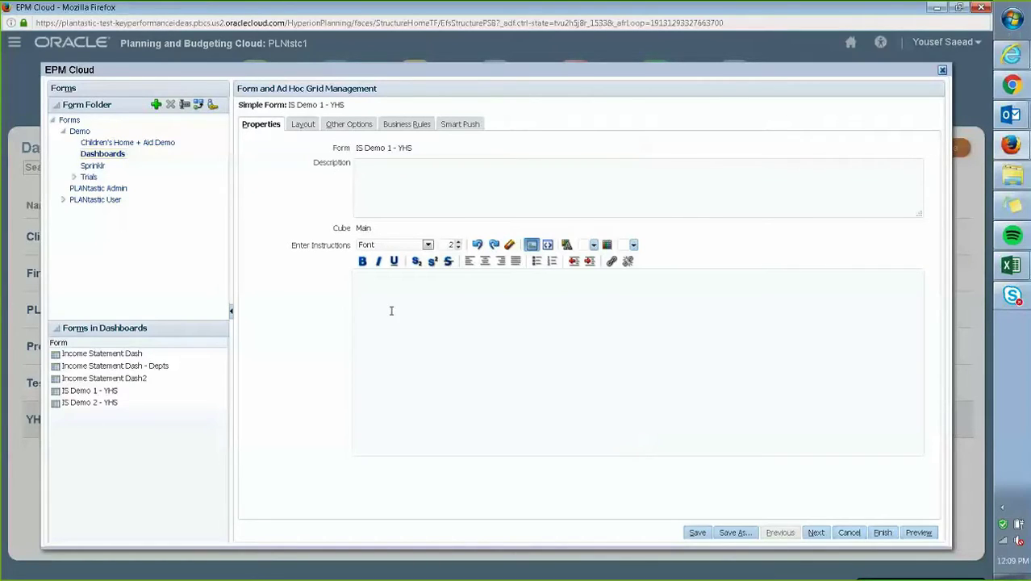
Review the Account rows Gross_Margin,Net_Income in the form layout and save the form
{"action": "left_click", "coordinate": [305, 126]}
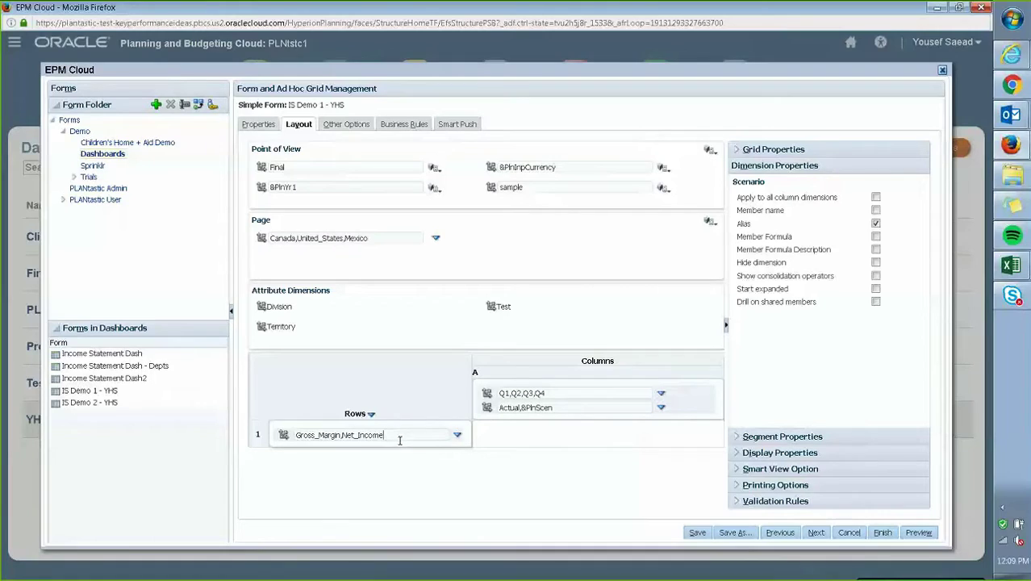
{"action": "left_click", "coordinate": [574, 393]}
{"action": "left_click", "coordinate": [393, 435]}
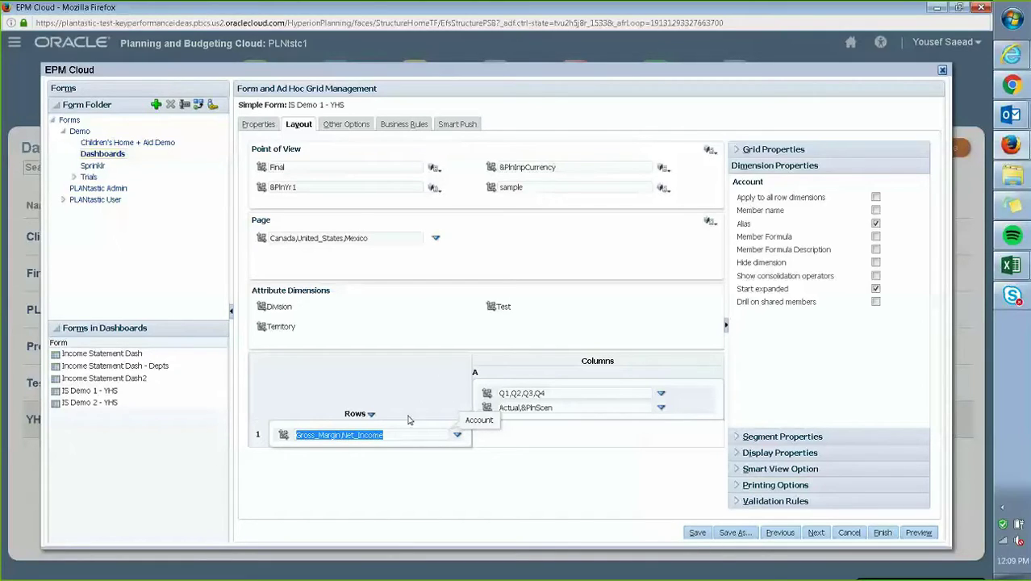
{"action": "left_click", "coordinate": [417, 438]}
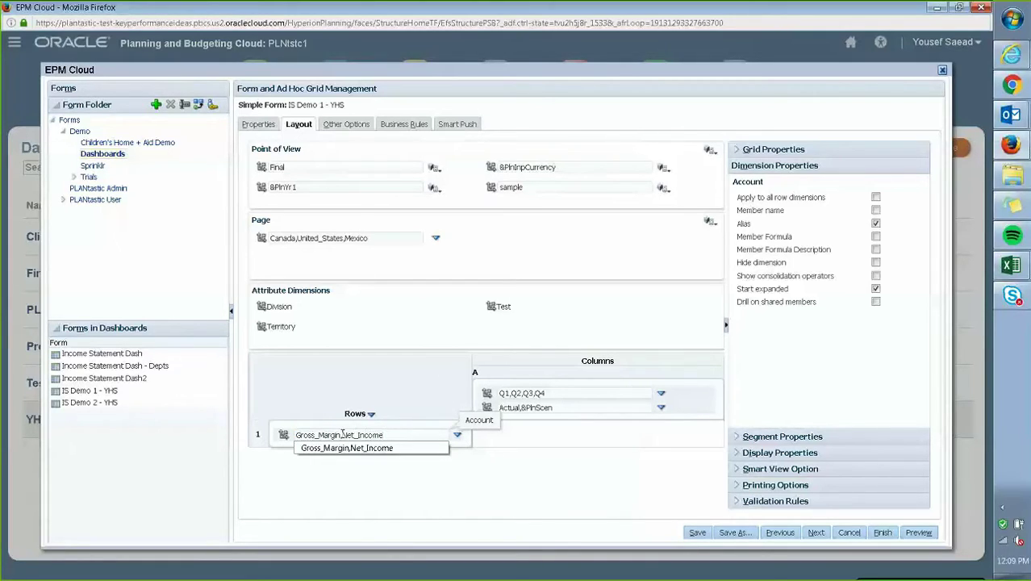
{"action": "left_click_drag", "start_coordinate": [297, 435], "coordinate": [341, 435]}
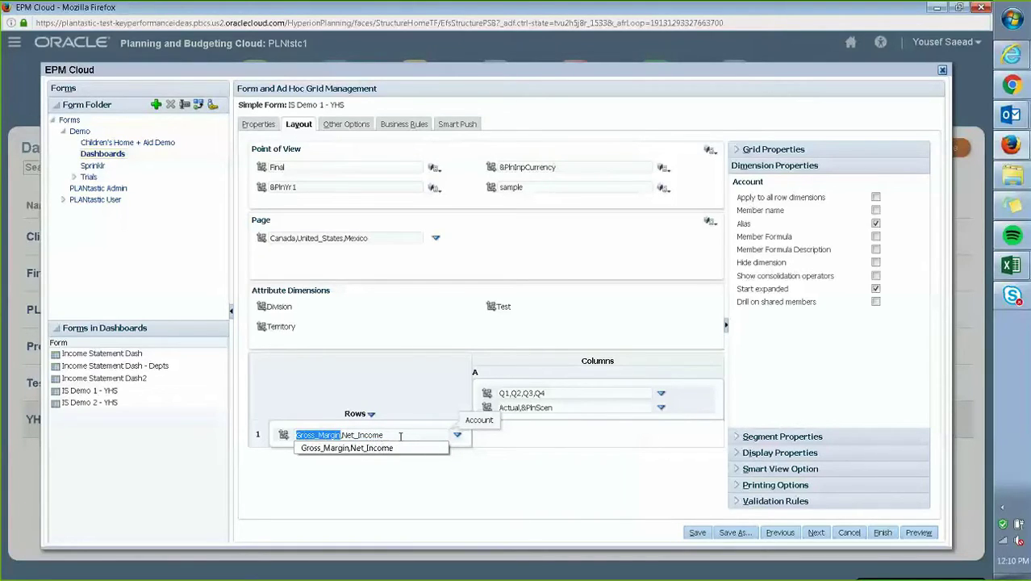
{"action": "left_click", "coordinate": [352, 368]}
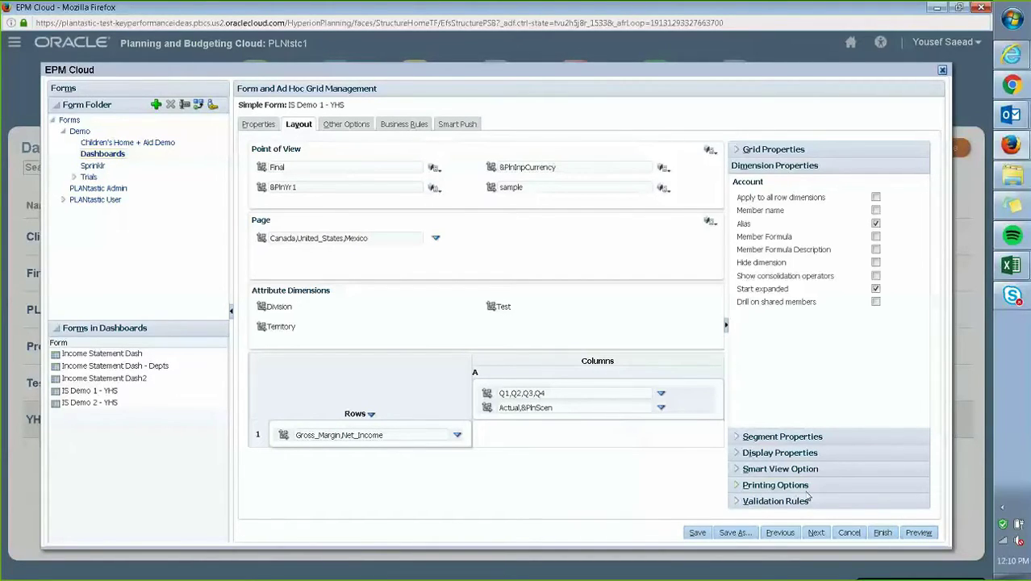
{"action": "left_click", "coordinate": [883, 533]}
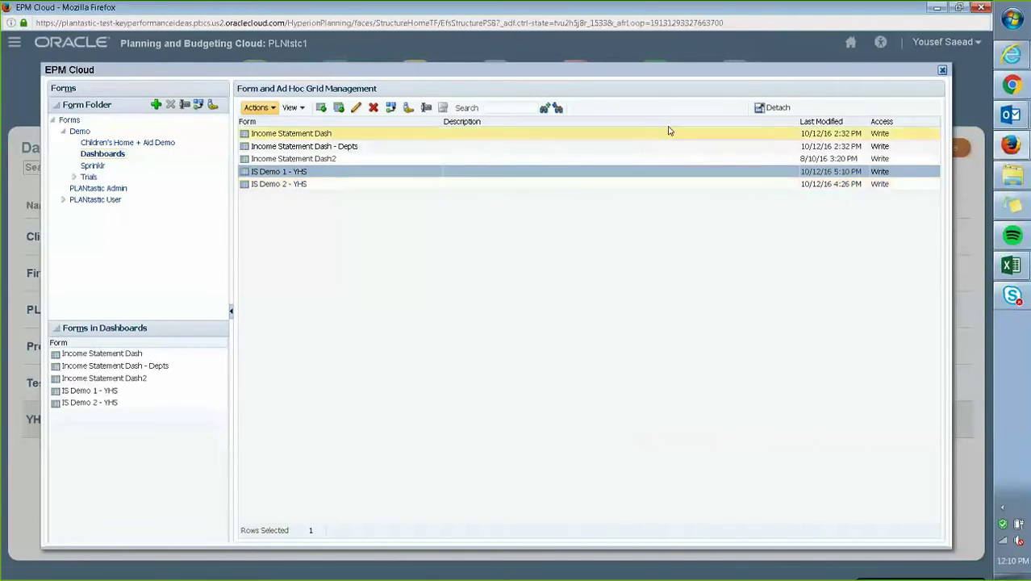
Close form management and start a new empty dashboard
{"action": "left_click", "coordinate": [943, 71]}
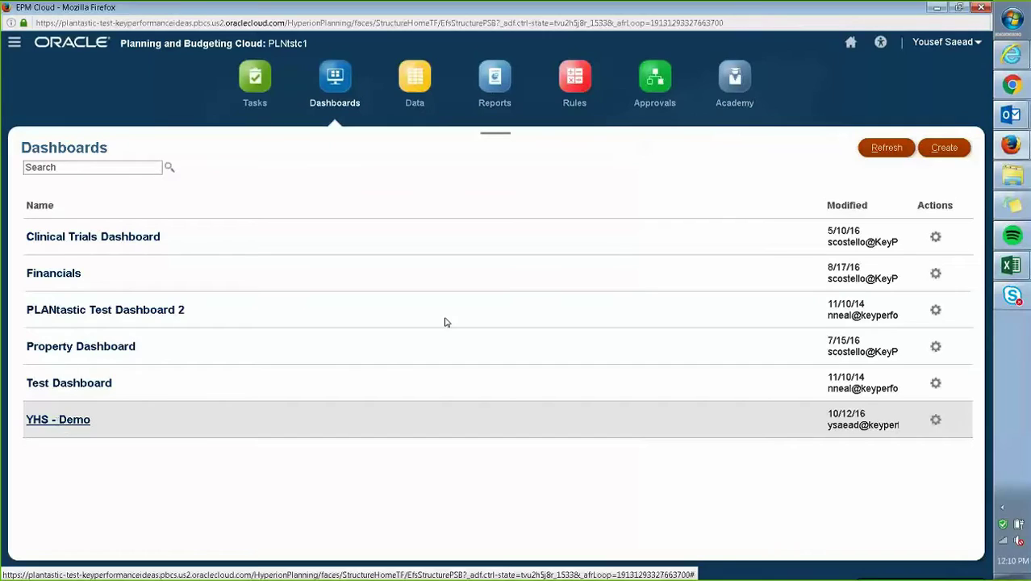
{"action": "left_click", "coordinate": [946, 151]}
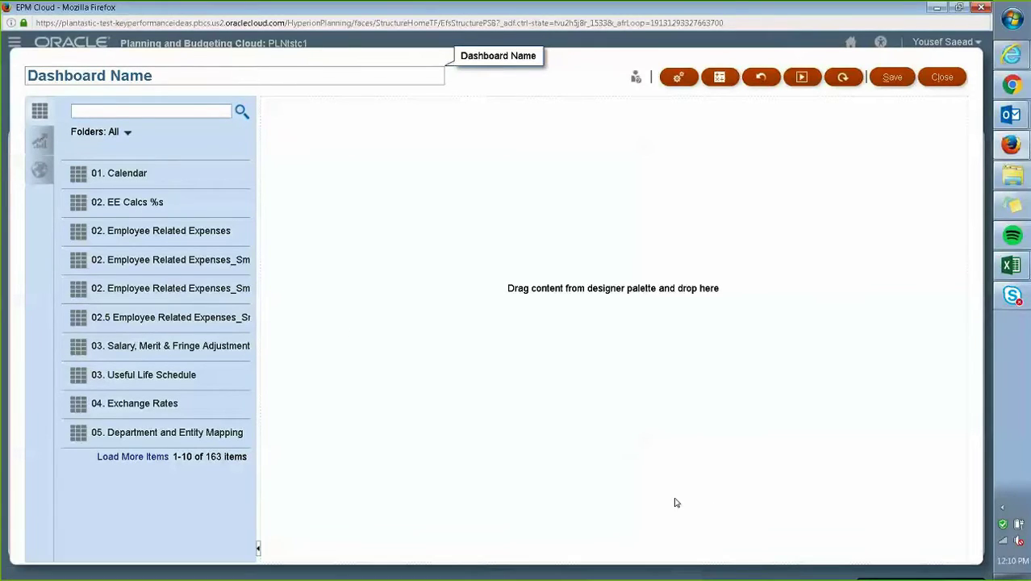
{"action": "left_click", "coordinate": [39, 174]}
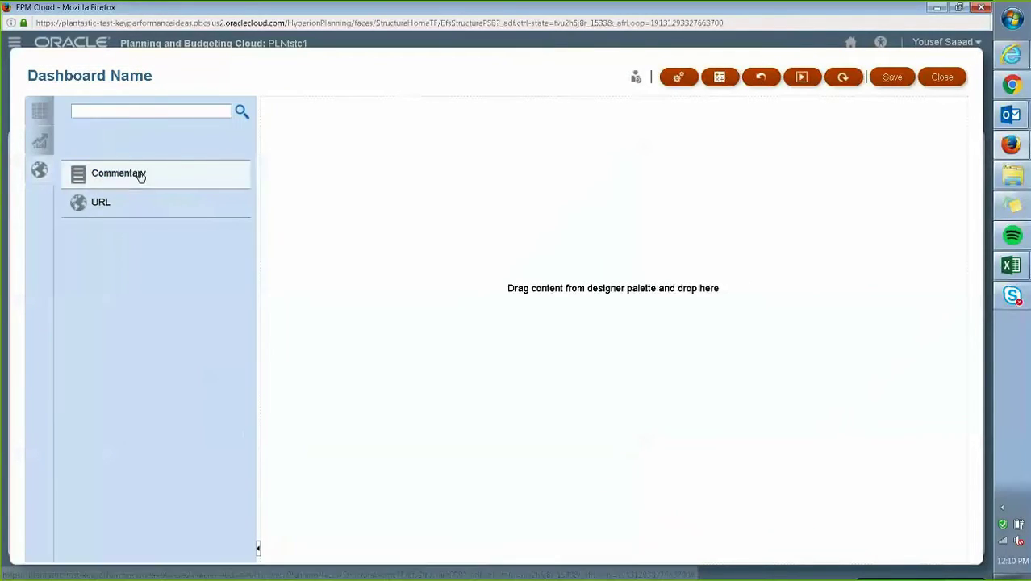
Search forms for 'yhs' and place the IS Demo 2 - YHS grid on the dashboard
{"action": "left_click", "coordinate": [41, 116]}
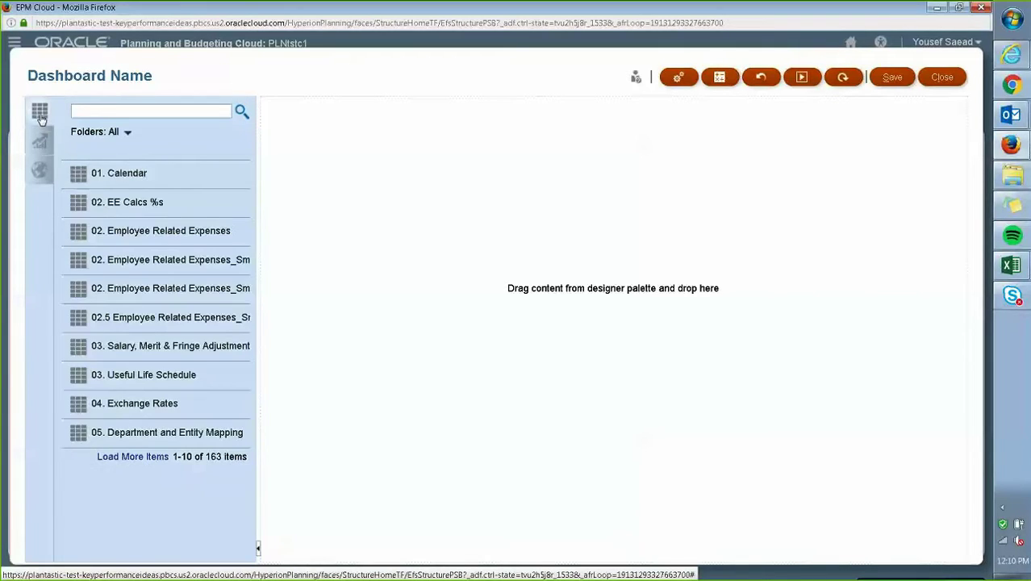
{"action": "left_click", "coordinate": [130, 107]}
{"action": "type", "text": "yhs"}
{"action": "key", "text": "Return"}
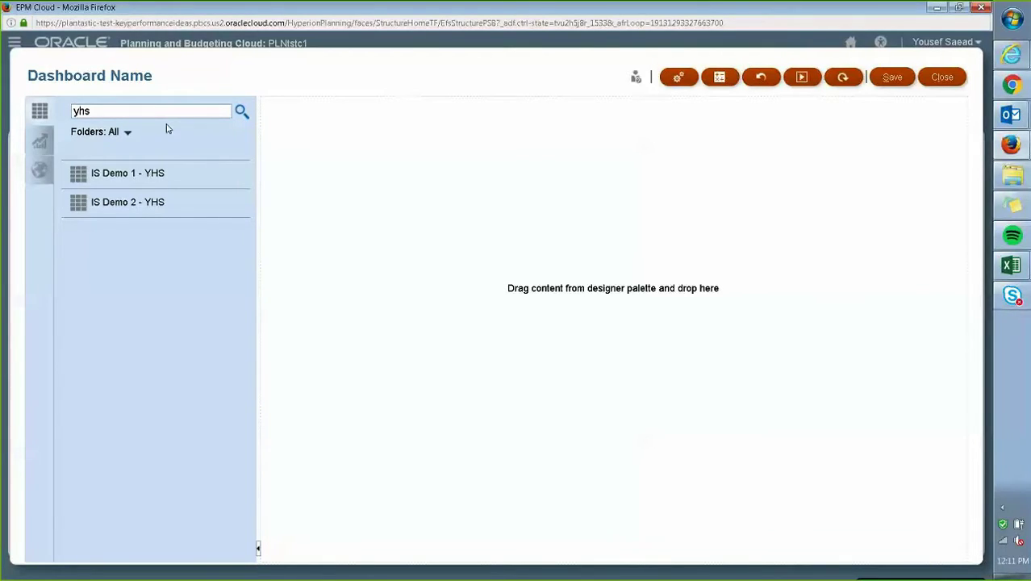
{"action": "left_click_drag", "start_coordinate": [122, 203], "coordinate": [553, 191]}
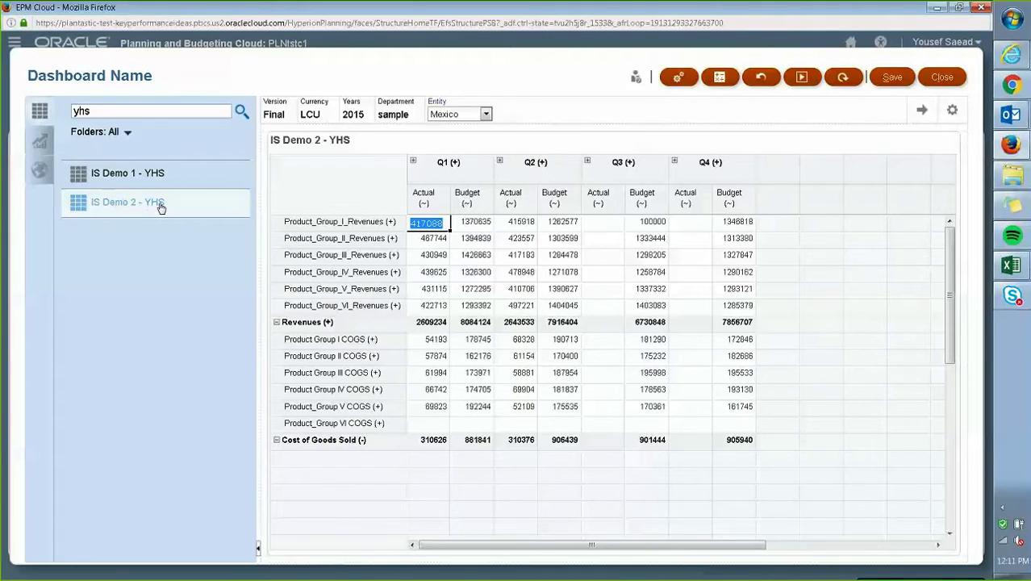
Add a Column chart to the dashboard beneath the grid
{"action": "left_click", "coordinate": [41, 145]}
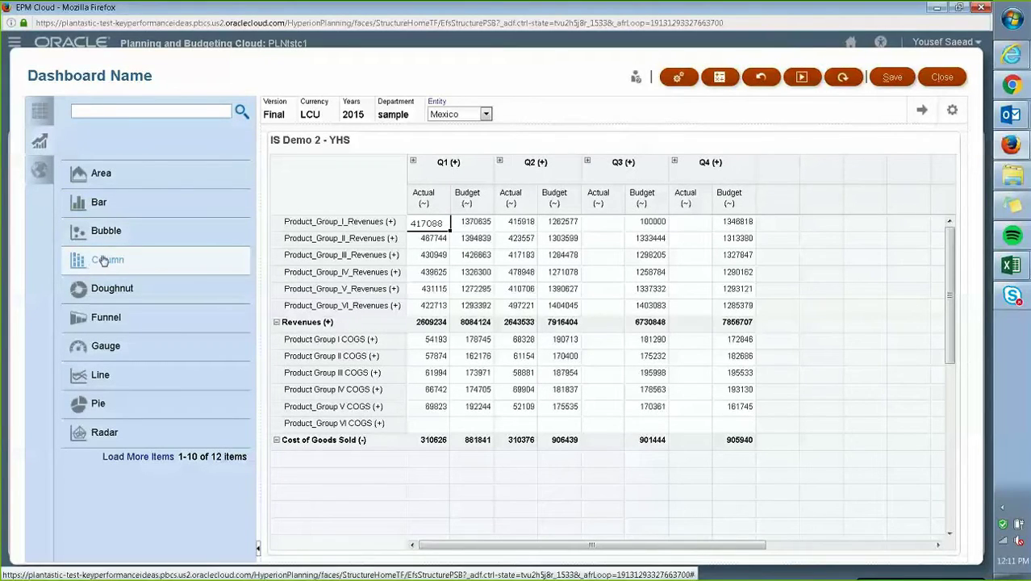
{"action": "left_click_drag", "start_coordinate": [100, 264], "coordinate": [463, 563]}
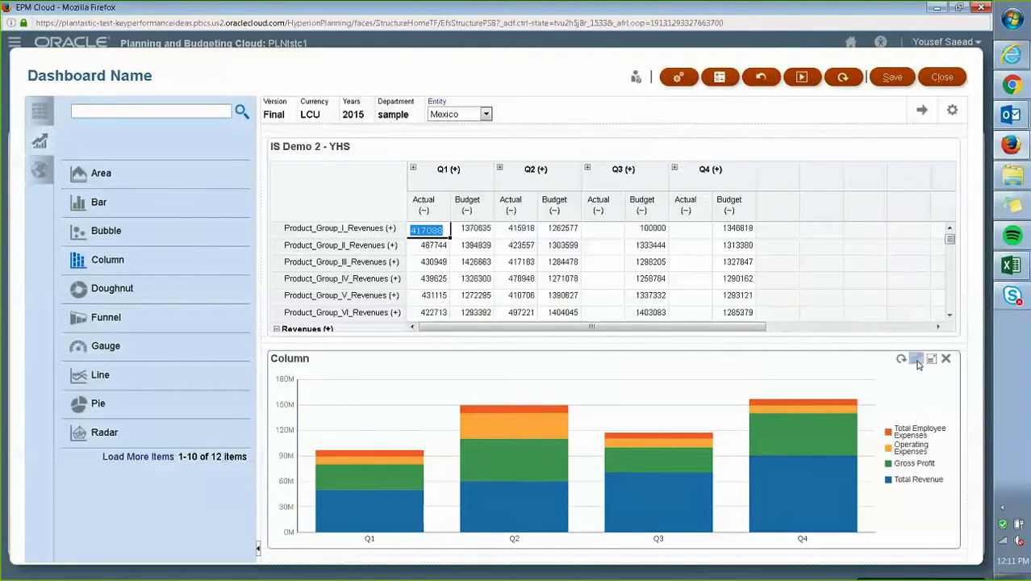
{"action": "left_click", "coordinate": [917, 365]}
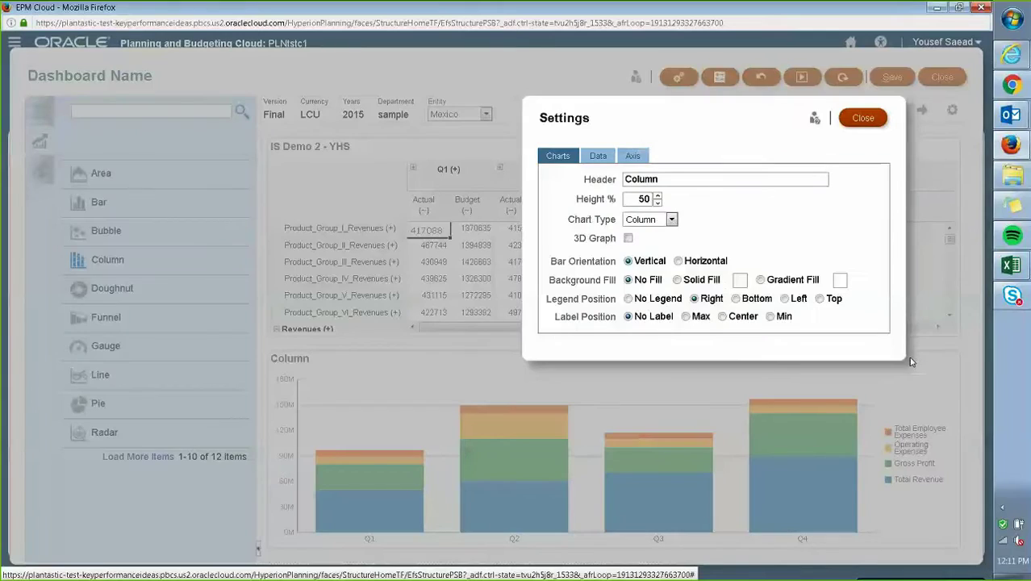
Set the chart's data source to the IS Demo 1 - YHS form
{"action": "left_click", "coordinate": [596, 156]}
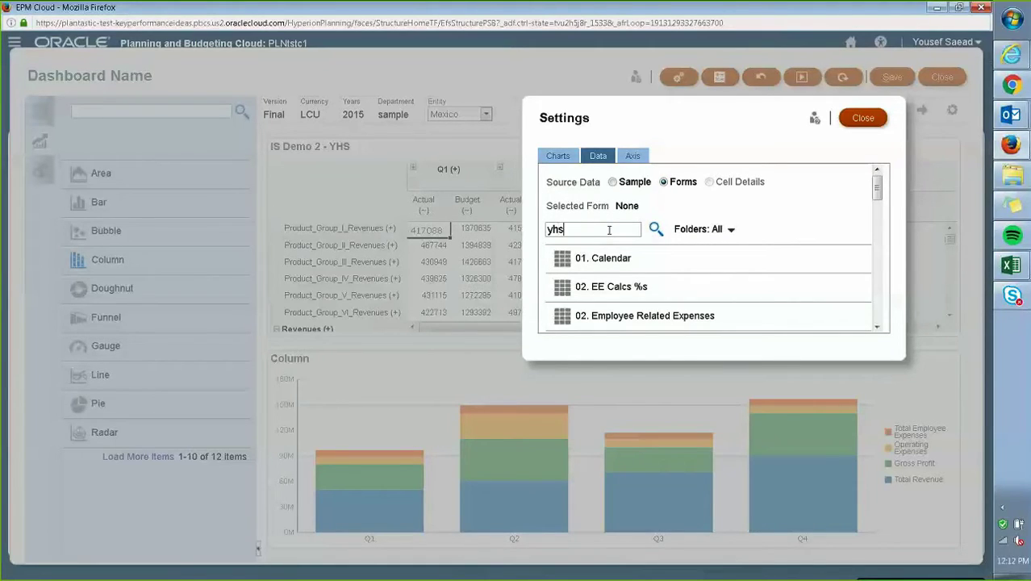
{"action": "left_click", "coordinate": [609, 230]}
{"action": "type", "text": "yhs"}
{"action": "key", "text": "Return"}
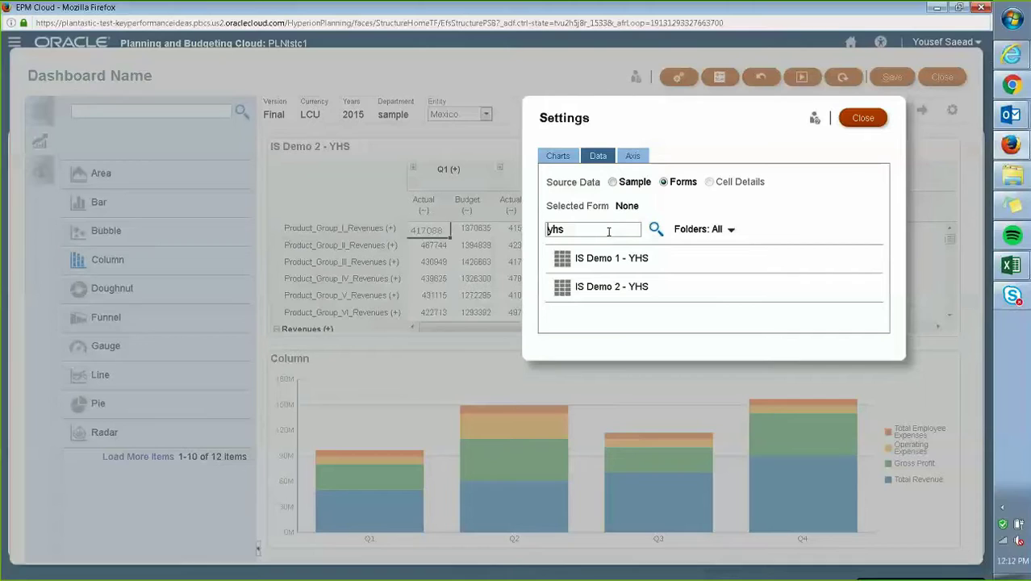
{"action": "left_click", "coordinate": [616, 260]}
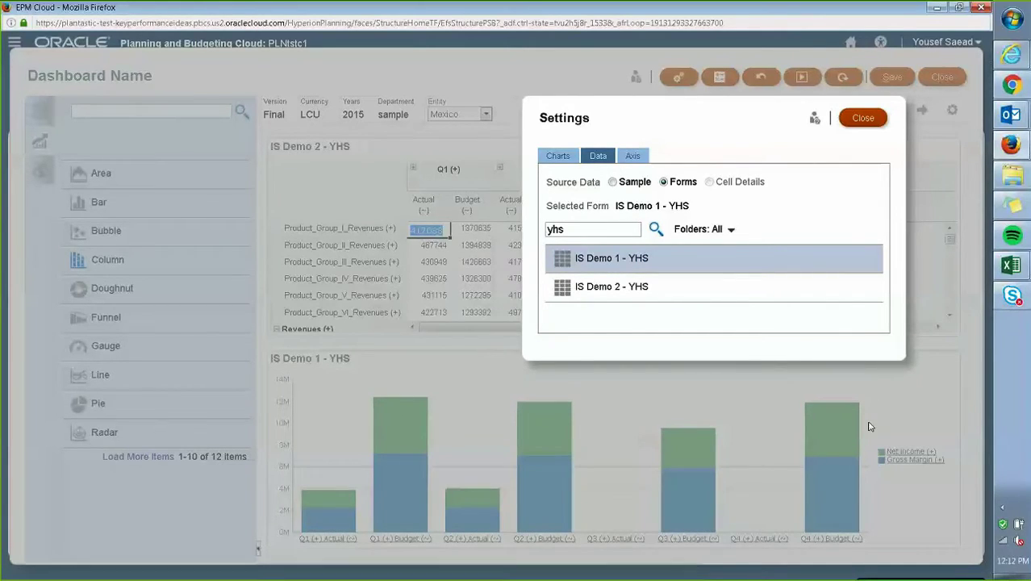
{"action": "left_click", "coordinate": [864, 119]}
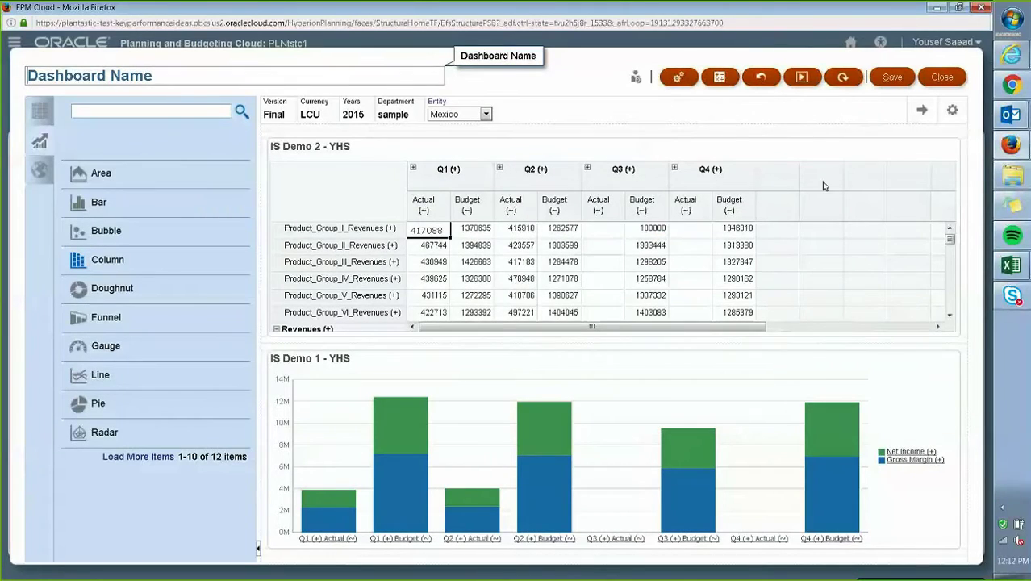
Show value labels on the chart bars and place the legend at the bottom
{"action": "mouse_move", "coordinate": [936, 363]}
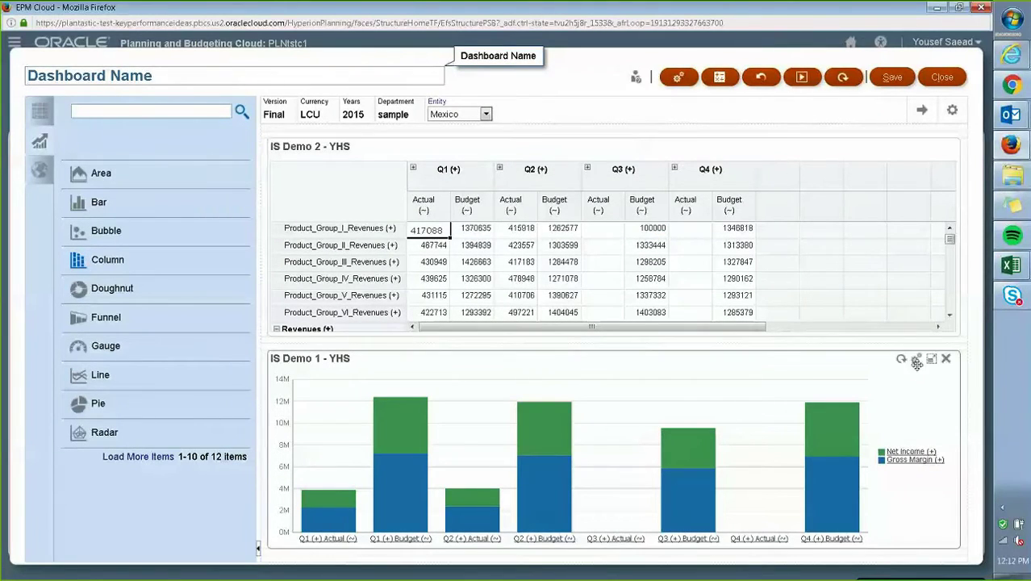
{"action": "left_click", "coordinate": [915, 360]}
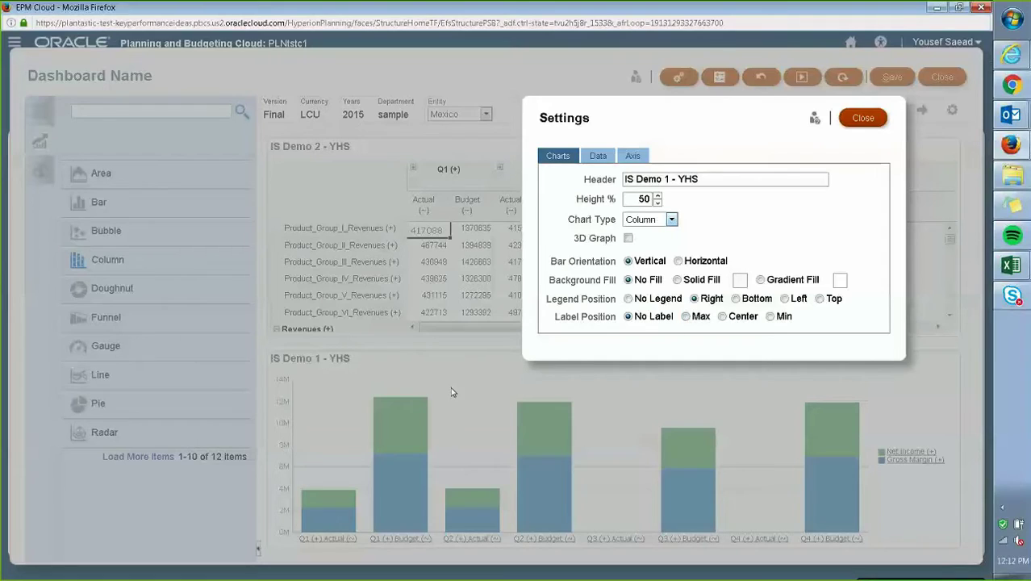
{"action": "left_click", "coordinate": [686, 316]}
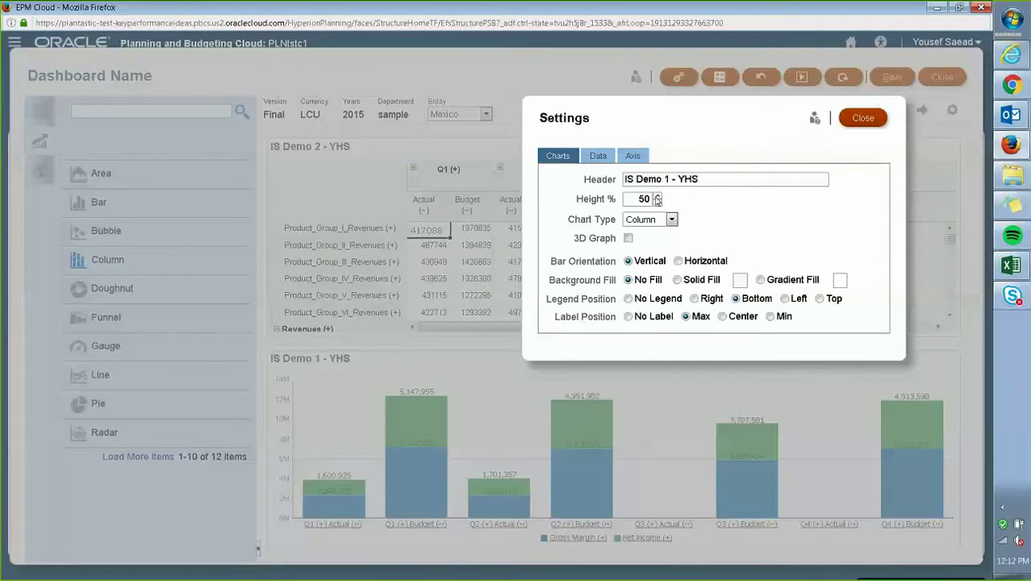
{"action": "left_click", "coordinate": [862, 119]}
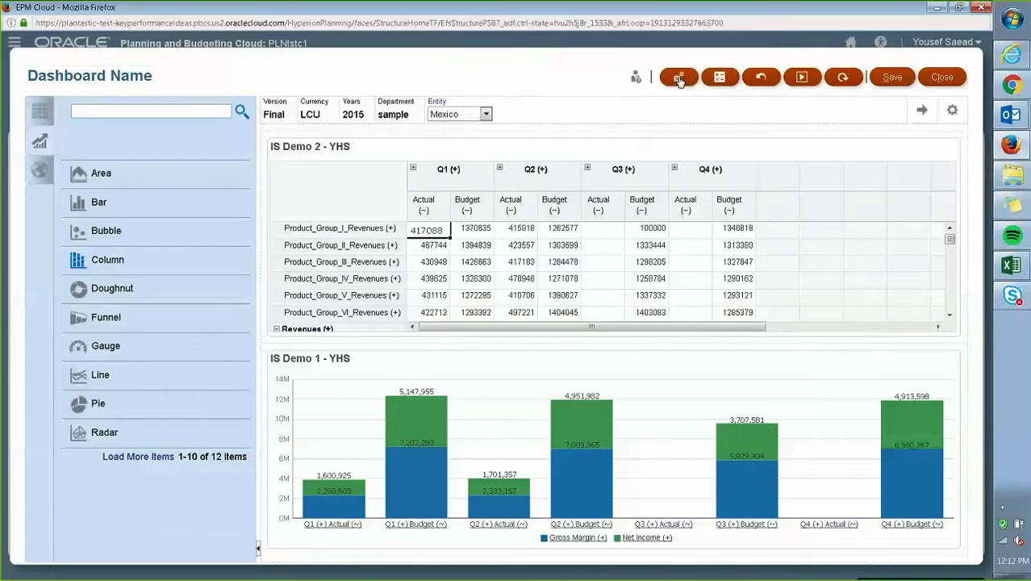
{"action": "left_click", "coordinate": [679, 78]}
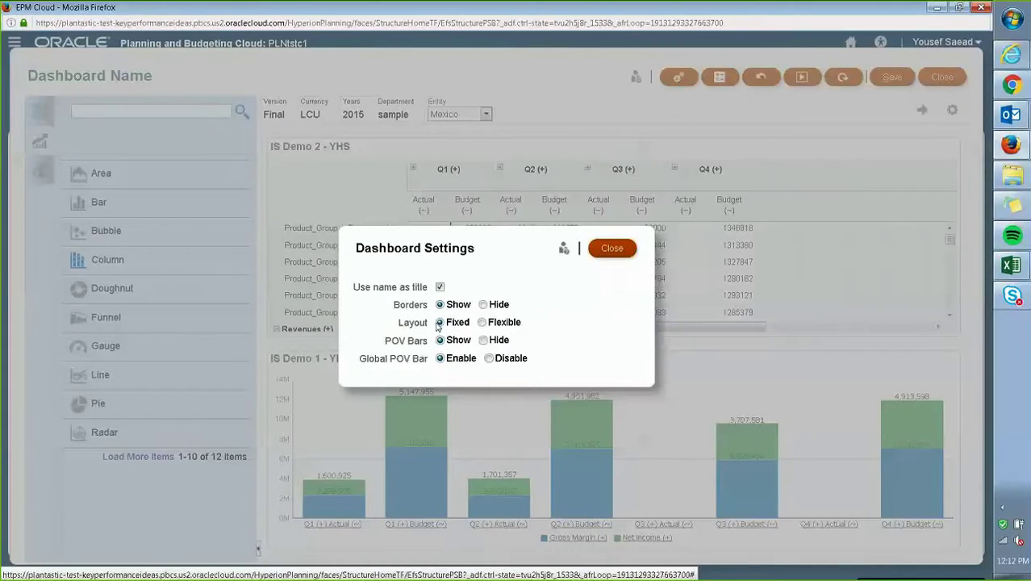
Make the dashboard layout Flexible, enlarge the IS Demo 2 grid panel, and refresh it
{"action": "left_click", "coordinate": [483, 323]}
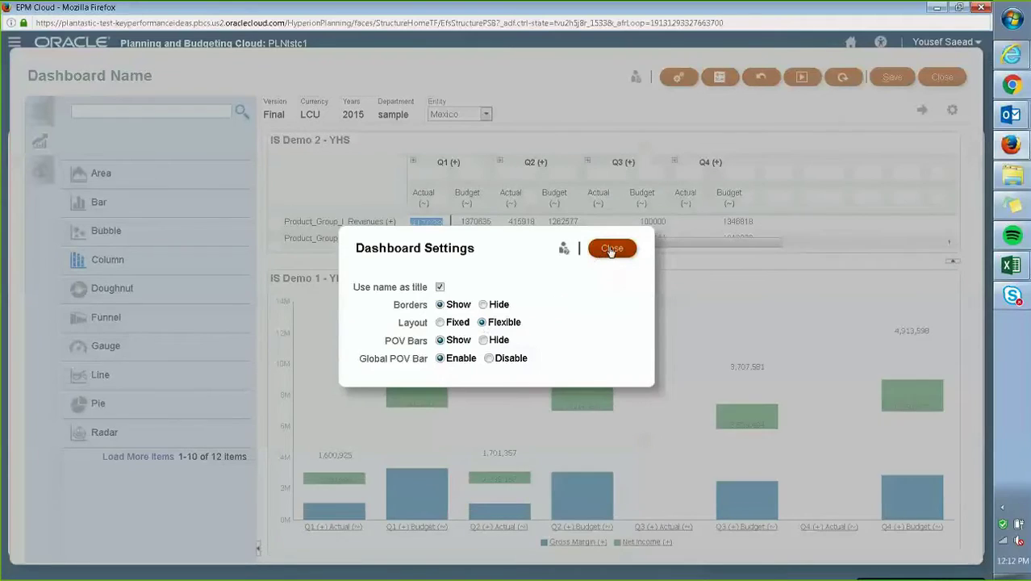
{"action": "left_click", "coordinate": [612, 249]}
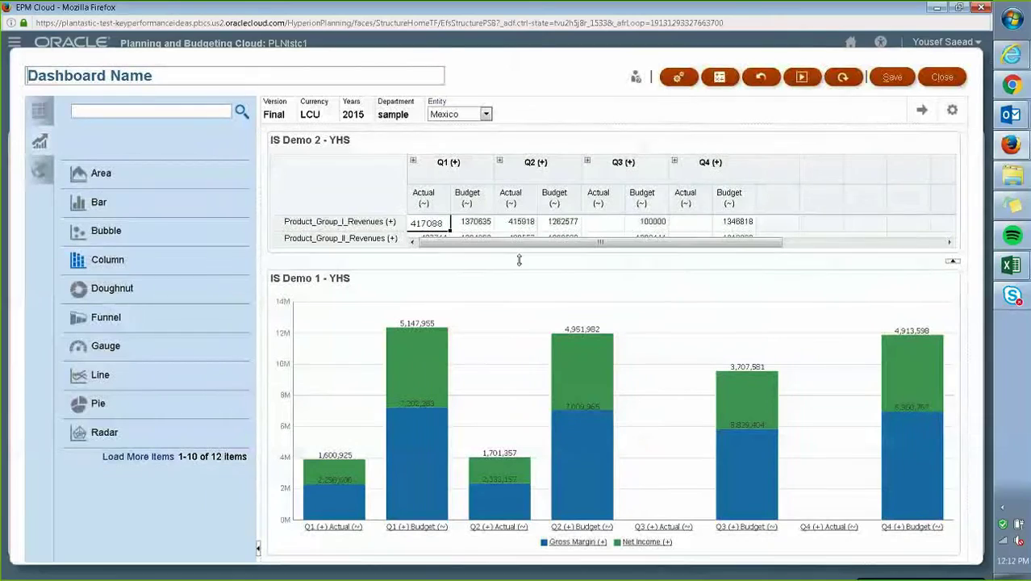
{"action": "left_click_drag", "start_coordinate": [581, 258], "coordinate": [517, 300]}
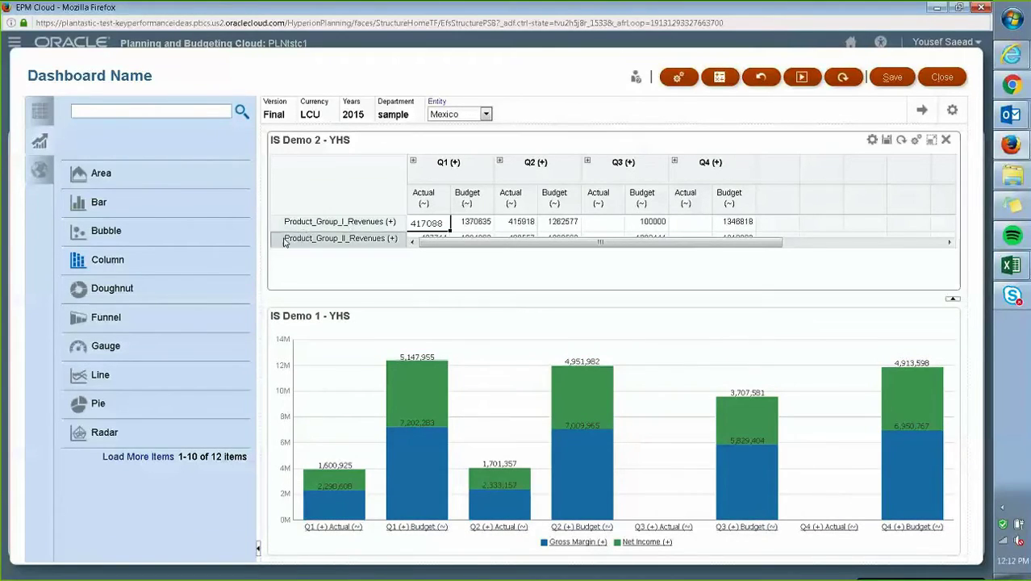
{"action": "left_click_drag", "start_coordinate": [285, 297], "coordinate": [297, 339]}
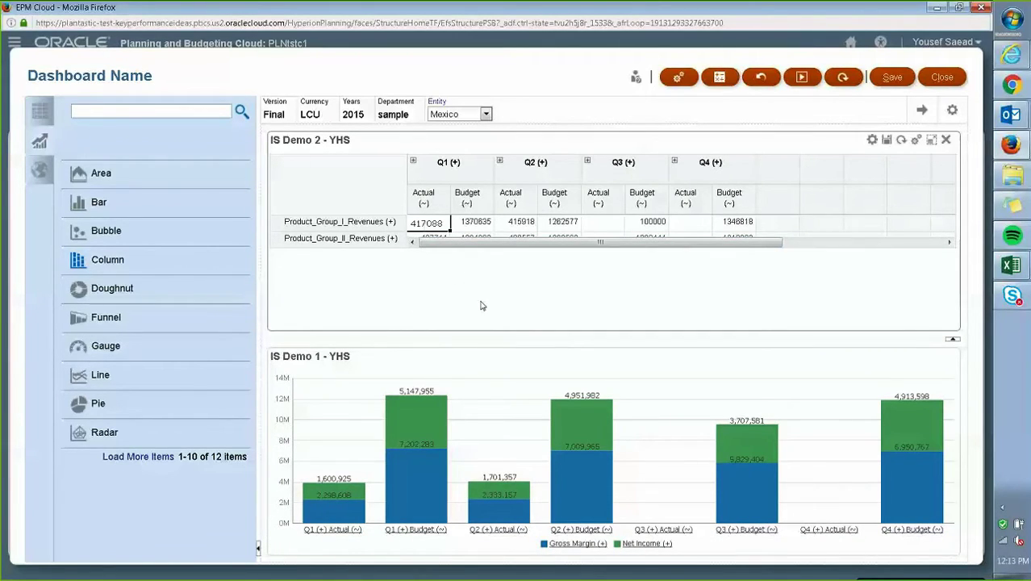
{"action": "left_click", "coordinate": [903, 140]}
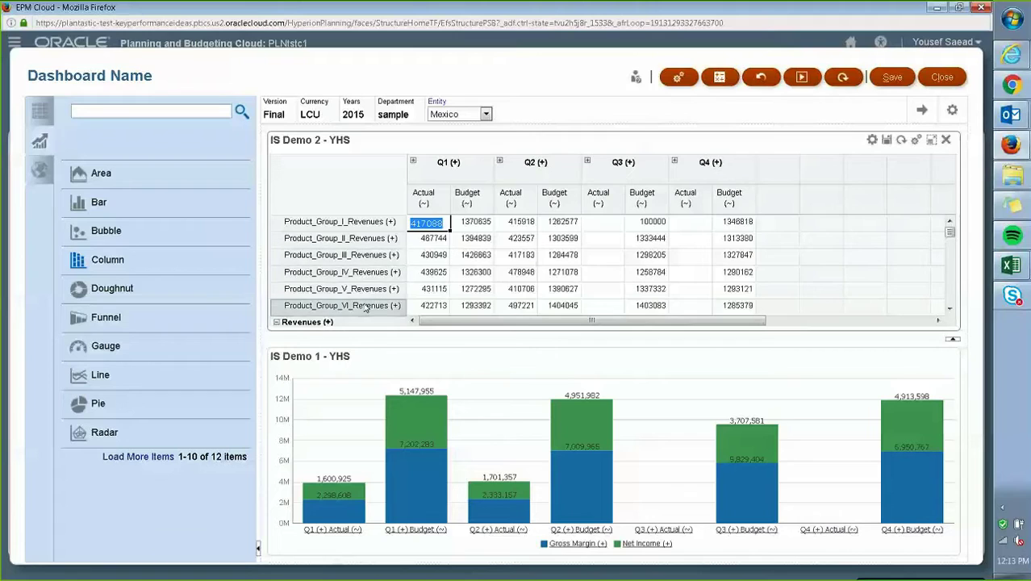
Drop a Commentary panel onto the dashboard beside the IS Demo 2 grid
{"action": "left_click", "coordinate": [38, 175]}
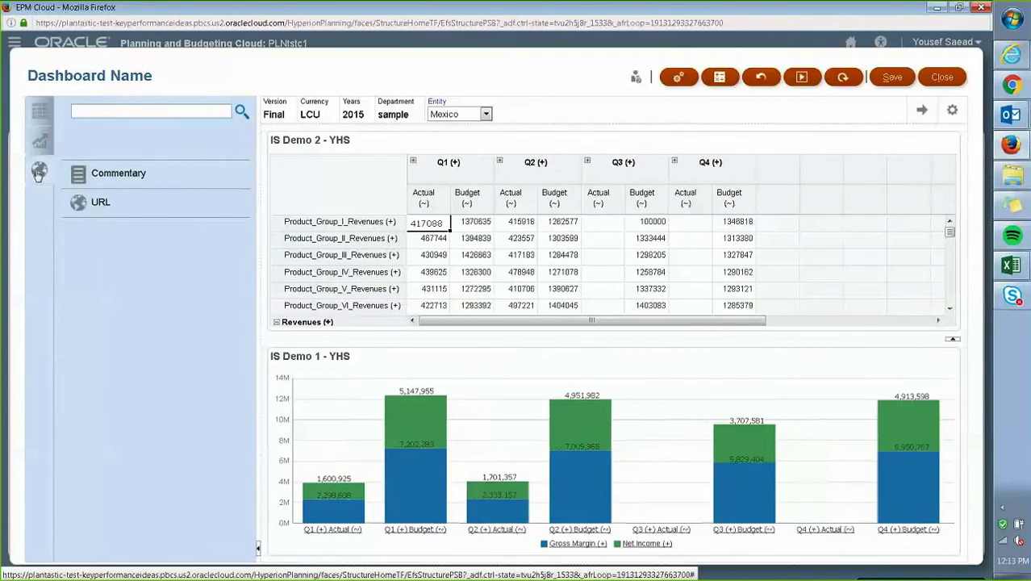
{"action": "left_click_drag", "start_coordinate": [89, 177], "coordinate": [398, 209]}
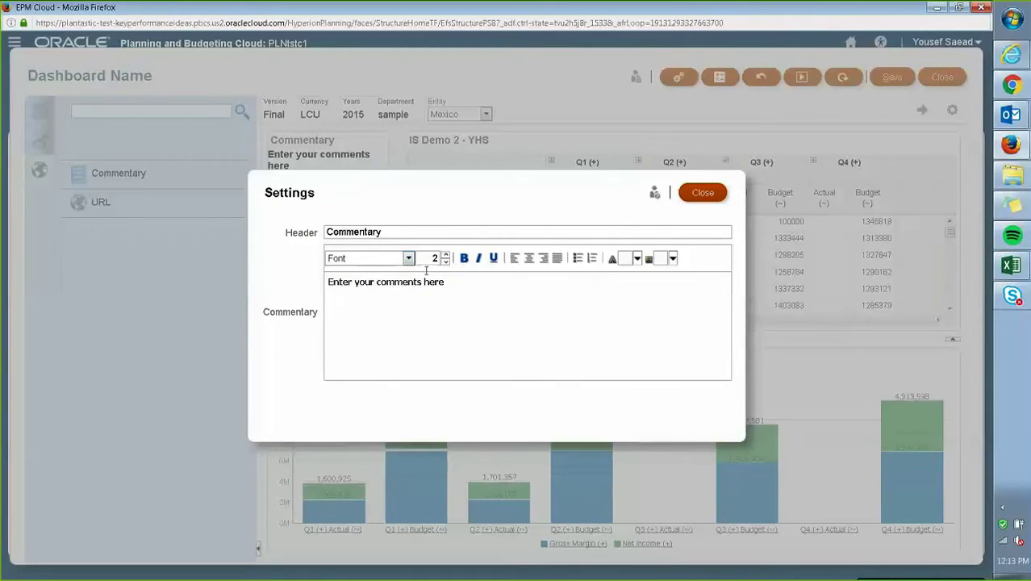
Replace the placeholder with 'We always overbudget. Lets change that!' at font size 5
{"action": "left_click_drag", "start_coordinate": [454, 290], "coordinate": [327, 284]}
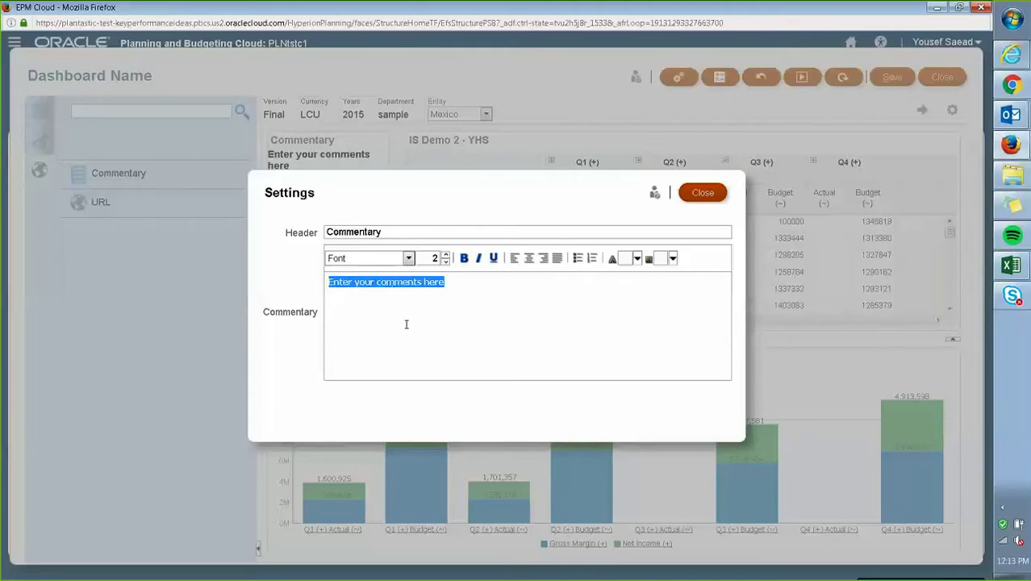
{"action": "type", "text": "These"}
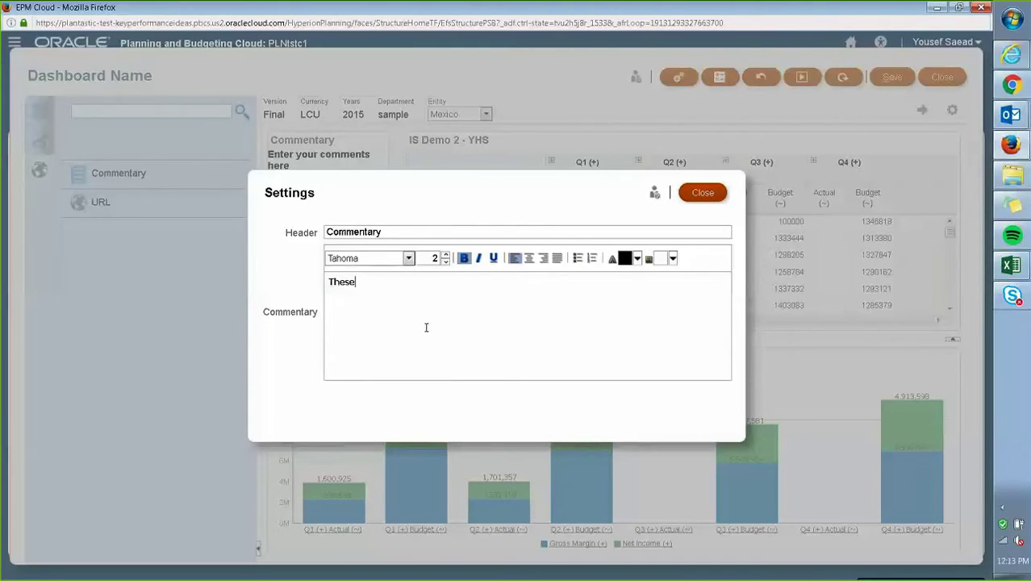
{"action": "key", "text": "BackSpace"}
{"action": "key", "text": "BackSpace"}
{"action": "key", "text": "BackSpace"}
{"action": "key", "text": "BackSpace"}
{"action": "key", "text": "BackSpace"}
{"action": "key", "text": "BackSpace"}
{"action": "type", "text": "overbudget. Lets change that!"}
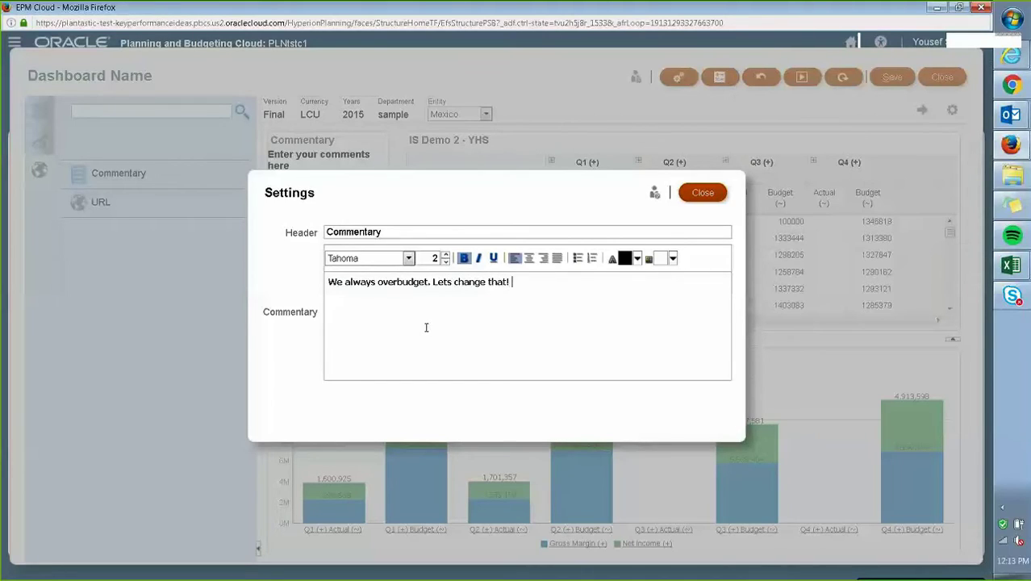
{"action": "left_click", "coordinate": [444, 255]}
{"action": "left_click", "coordinate": [445, 254]}
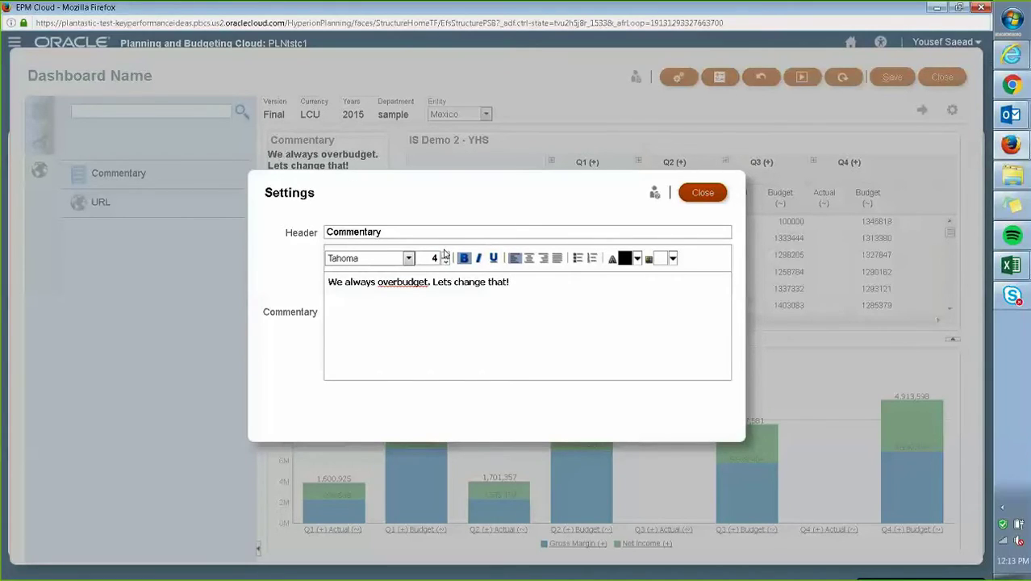
{"action": "left_click", "coordinate": [445, 254]}
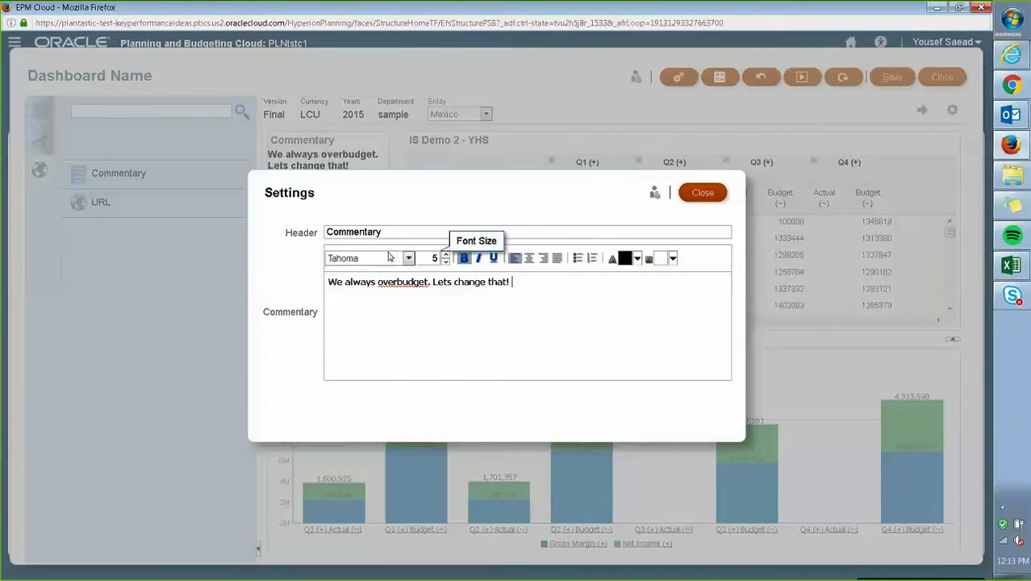
{"action": "left_click", "coordinate": [703, 192]}
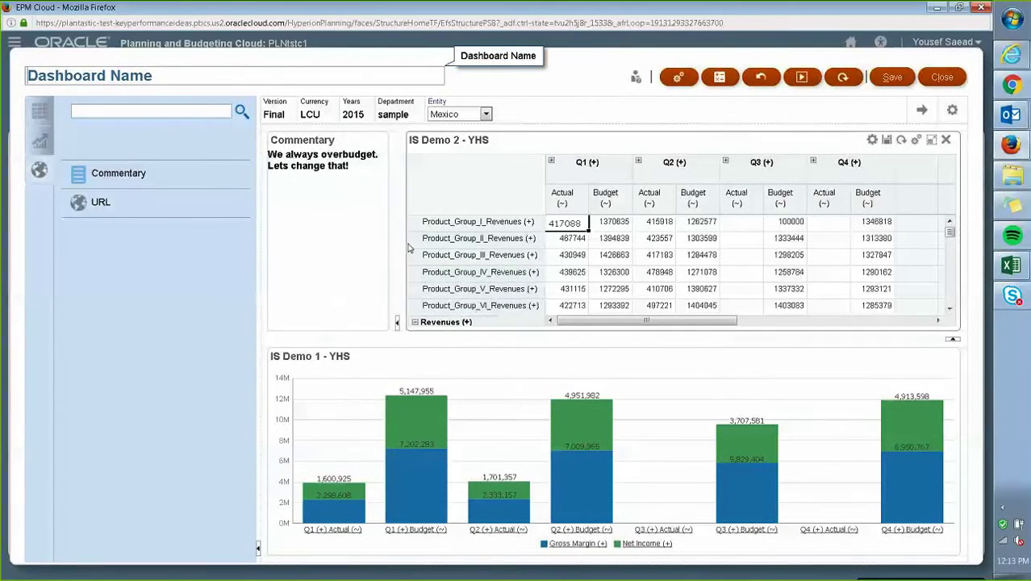
Resize the Commentary panel beside the IS Demo 2 grid and save the dashboard layout
{"action": "mouse_move", "coordinate": [387, 201]}
{"action": "mouse_move", "coordinate": [395, 176]}
{"action": "left_mouse_down"}
{"action": "mouse_move", "coordinate": [422, 176]}
{"action": "mouse_move", "coordinate": [389, 181]}
{"action": "left_mouse_up"}
{"action": "left_click", "coordinate": [389, 322]}
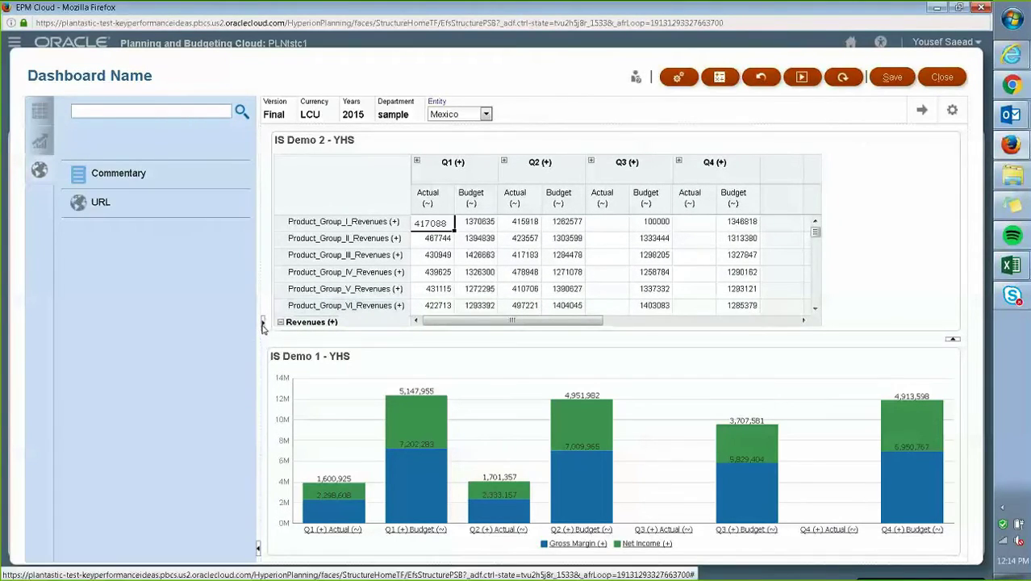
{"action": "left_click", "coordinate": [263, 323]}
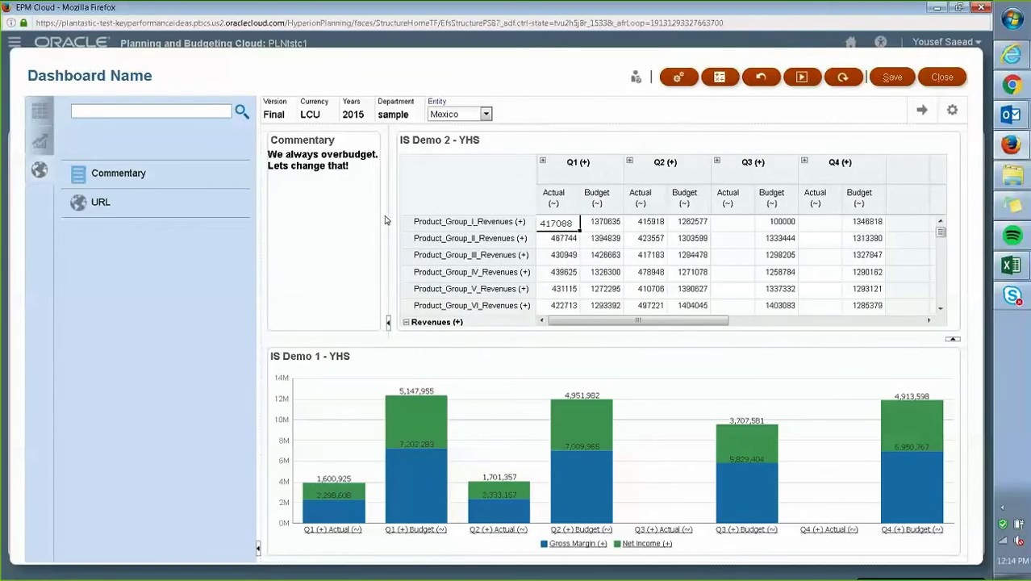
{"action": "left_click", "coordinate": [896, 78]}
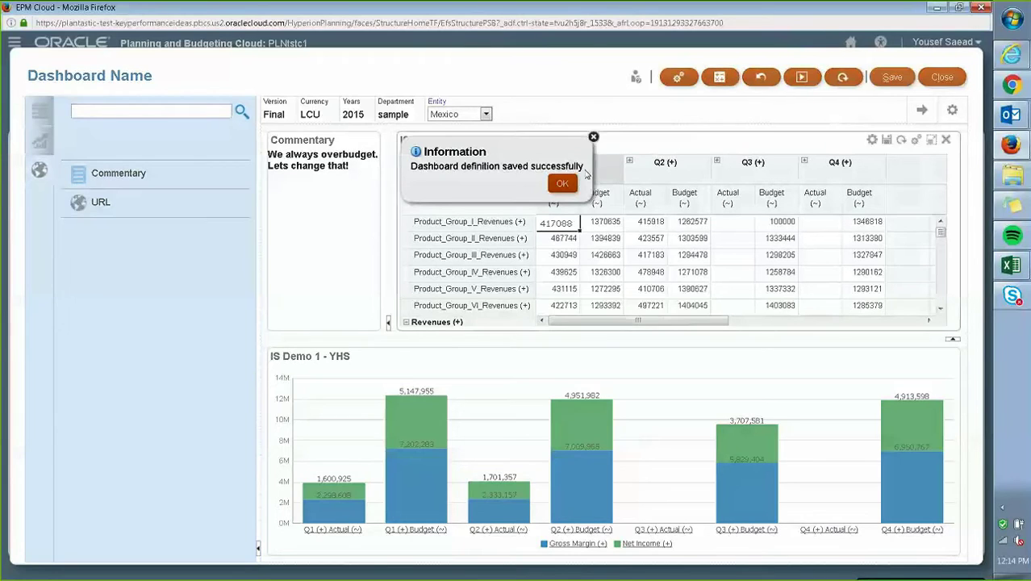
{"action": "left_click", "coordinate": [627, 184]}
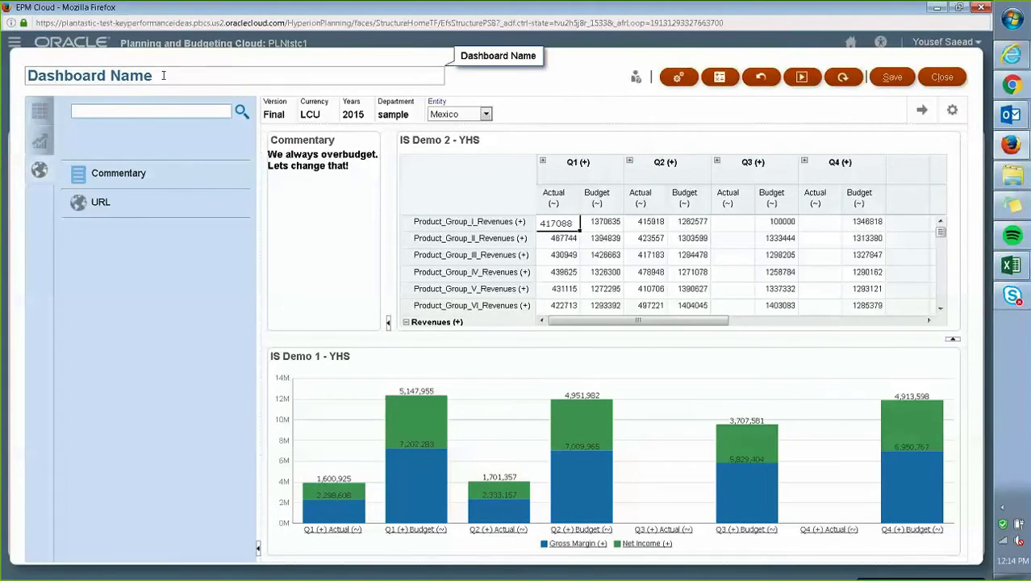
Rename the dashboard to 'Demo for KPI', save it, and close the designer
{"action": "left_click_drag", "start_coordinate": [159, 75], "coordinate": [26, 76]}
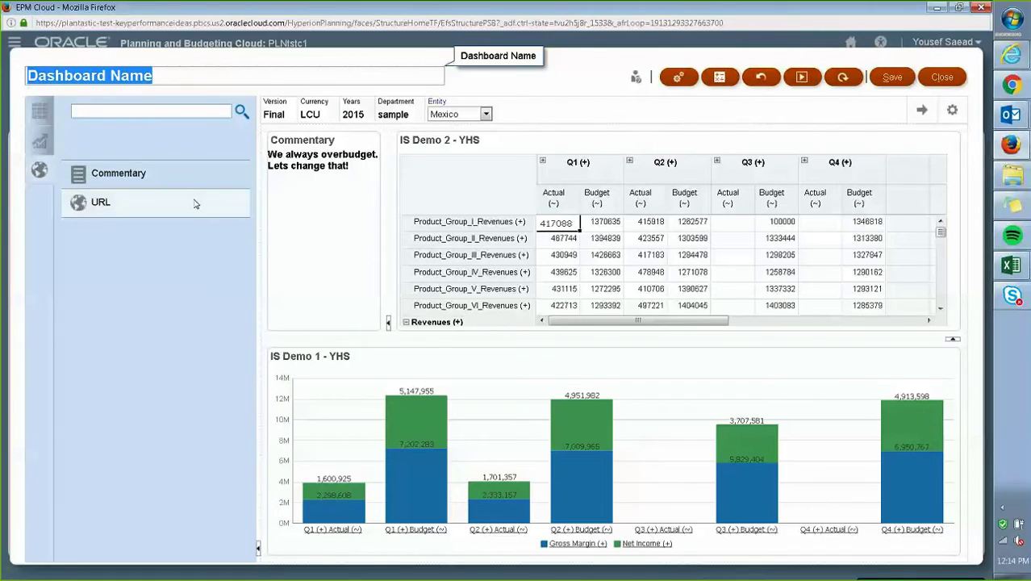
{"action": "type", "text": "Demo"}
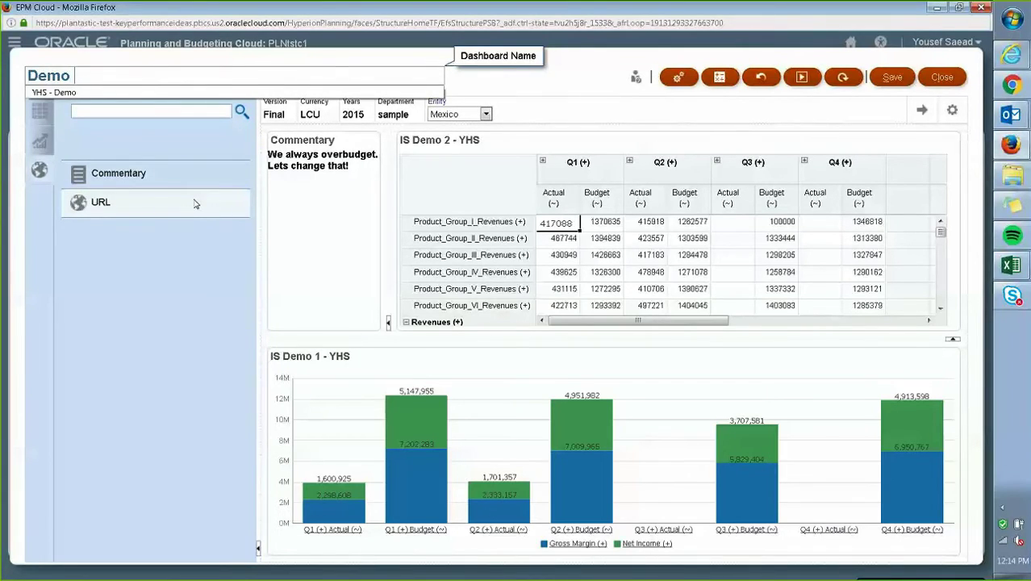
{"action": "type", "text": " for "}
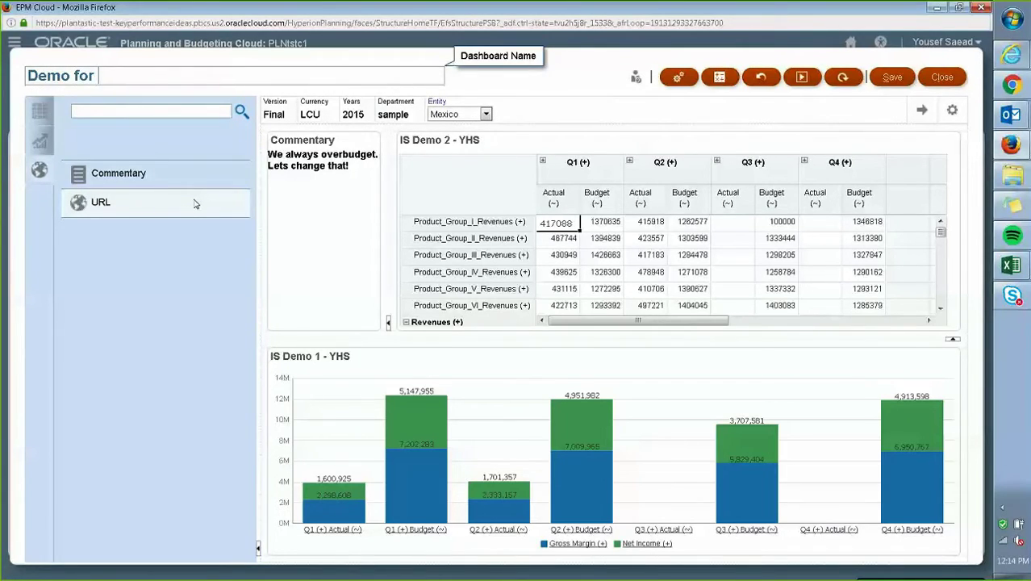
{"action": "type", "text": "KPI"}
{"action": "left_click", "coordinate": [549, 90]}
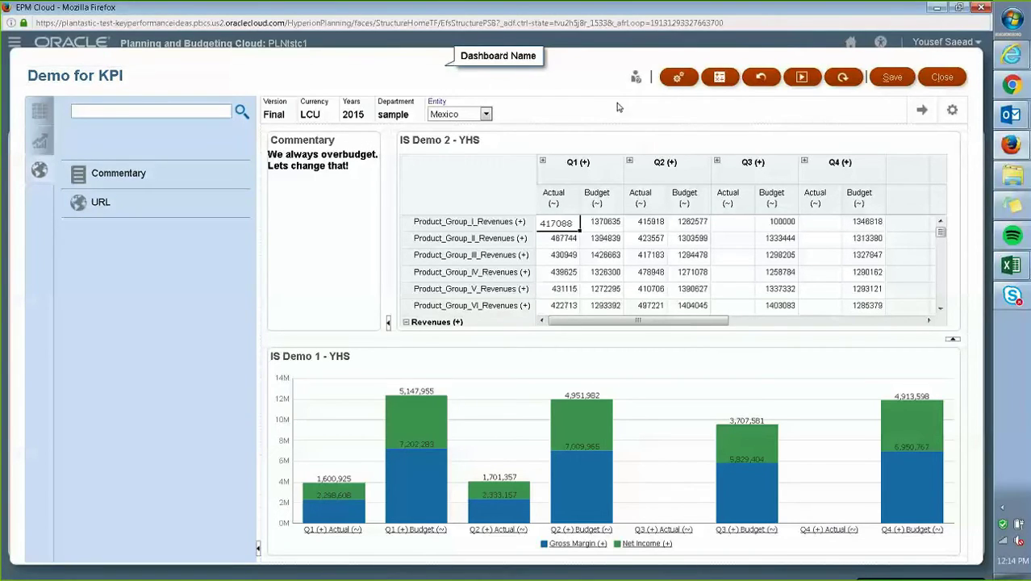
{"action": "left_click", "coordinate": [893, 78]}
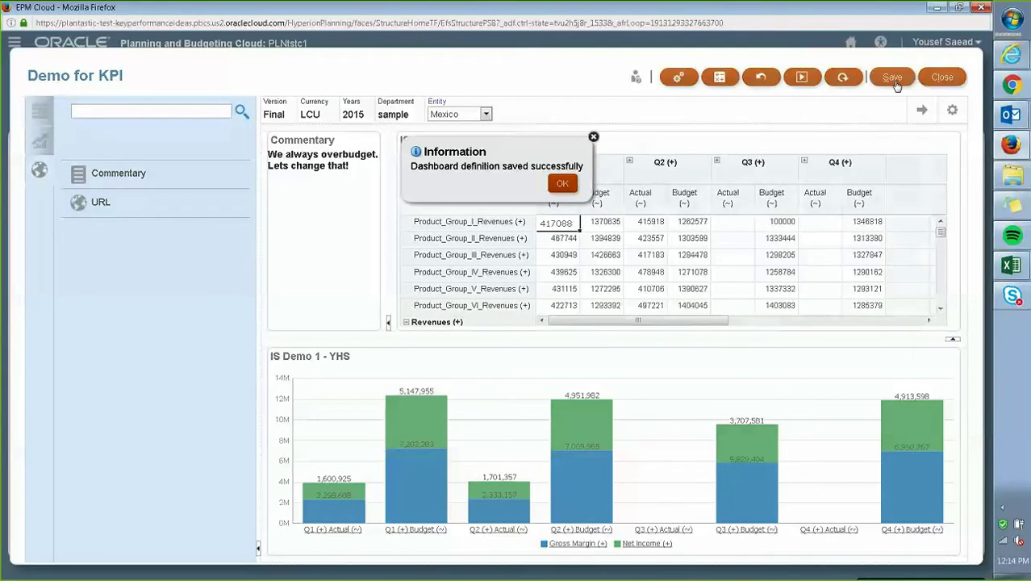
{"action": "left_click", "coordinate": [562, 182]}
{"action": "left_click", "coordinate": [942, 81]}
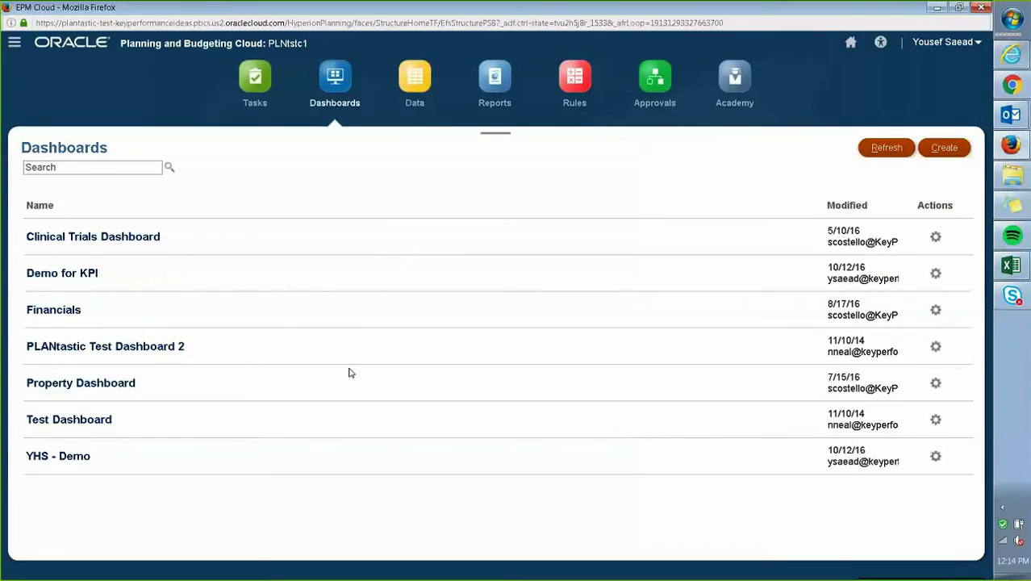
Open the 'Demo for KPI' dashboard from the Dashboards list
{"action": "left_click", "coordinate": [76, 276]}
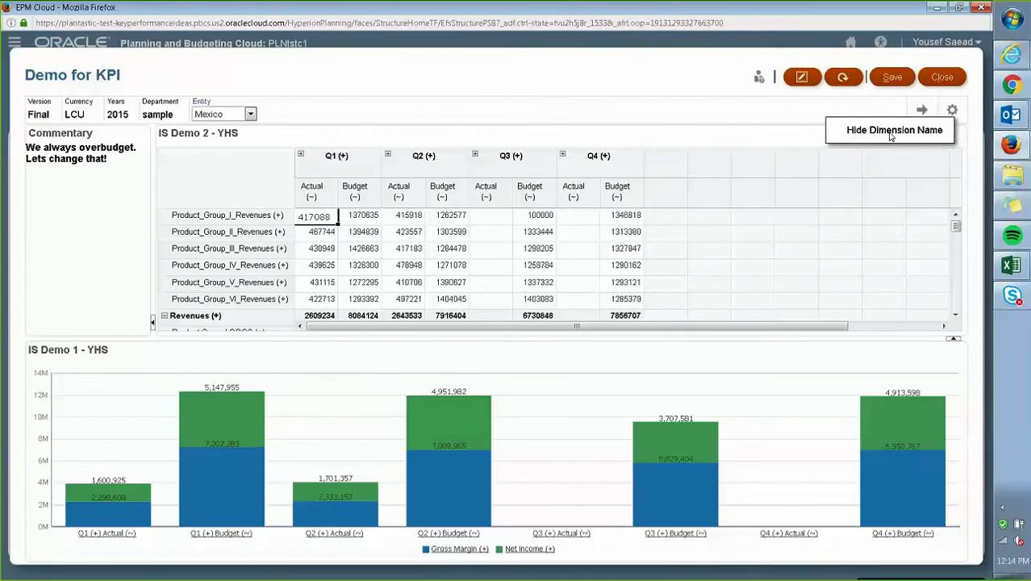
{"action": "left_click", "coordinate": [891, 136]}
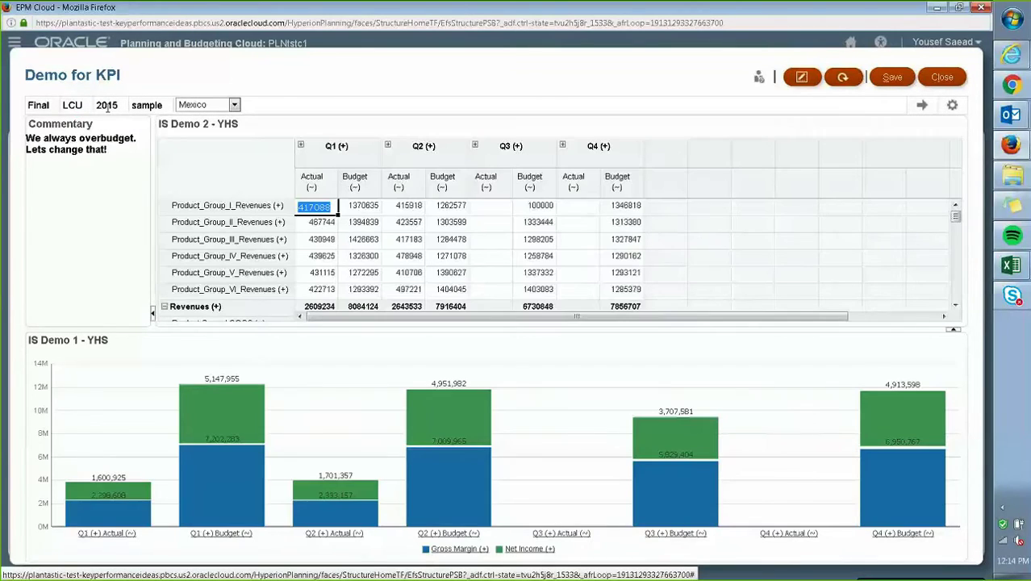
{"action": "mouse_move", "coordinate": [937, 113]}
{"action": "left_click", "coordinate": [891, 124]}
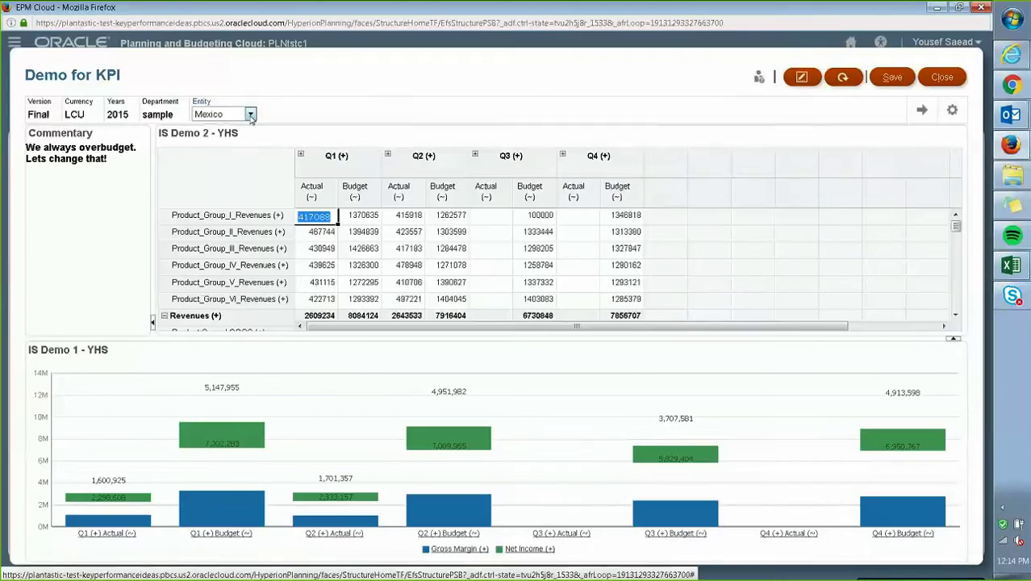
{"action": "left_click", "coordinate": [241, 113]}
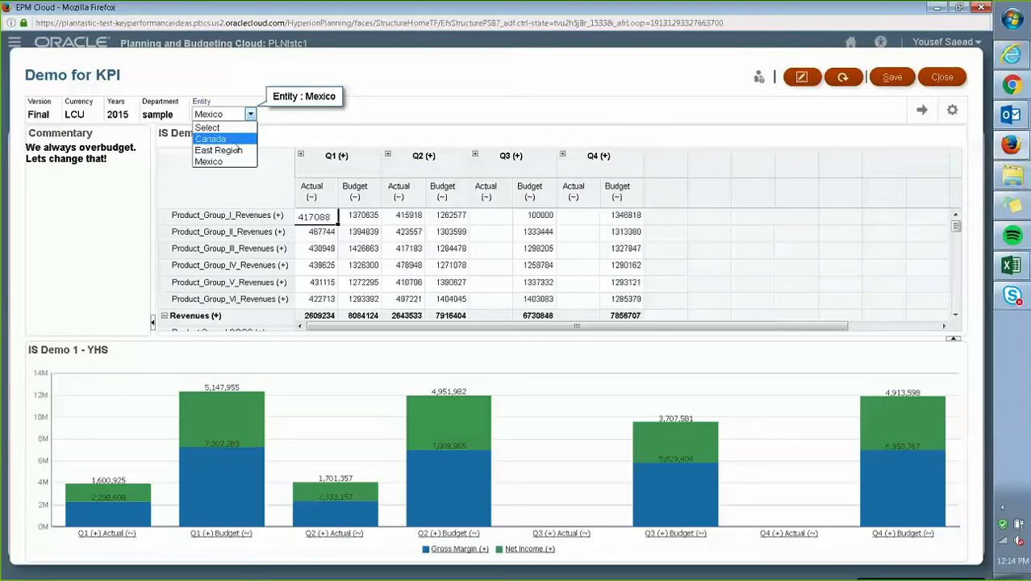
{"action": "left_click", "coordinate": [212, 162]}
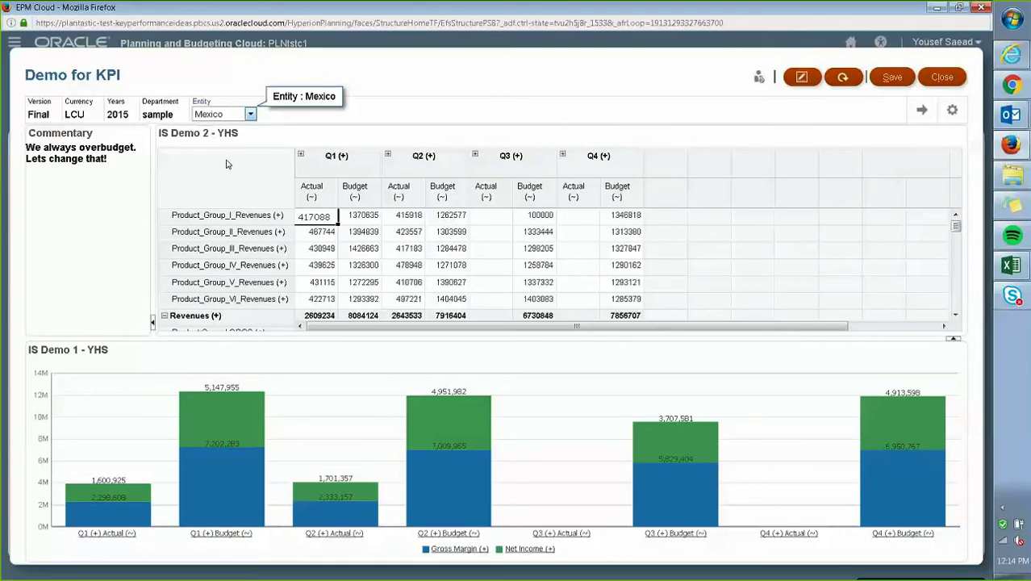
{"action": "left_click", "coordinate": [923, 111]}
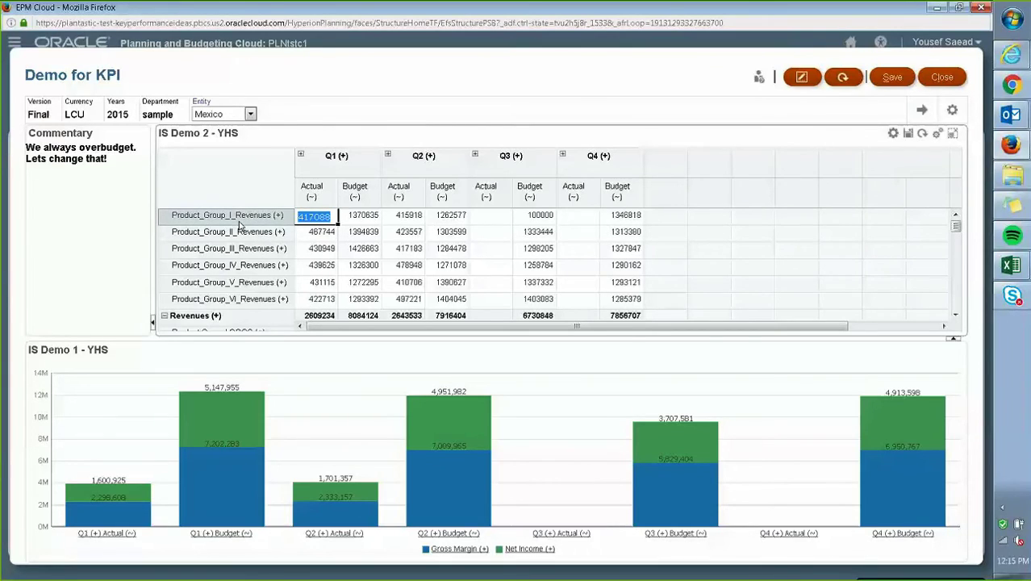
Set Product_Group_I_Revenues' Q3 Budget to 50000 and save the grid data
{"action": "left_click", "coordinate": [539, 217]}
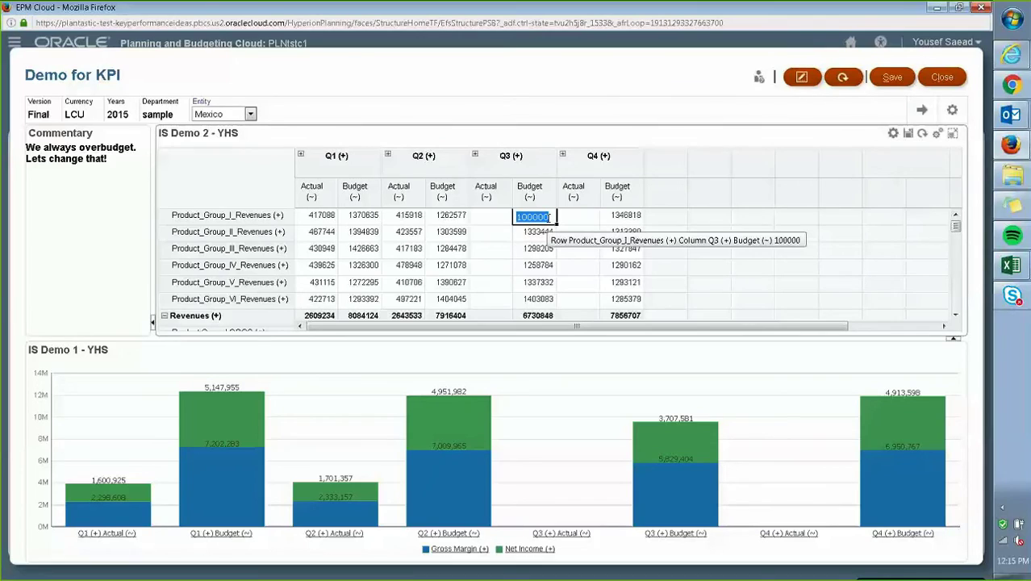
{"action": "type", "text": "50"}
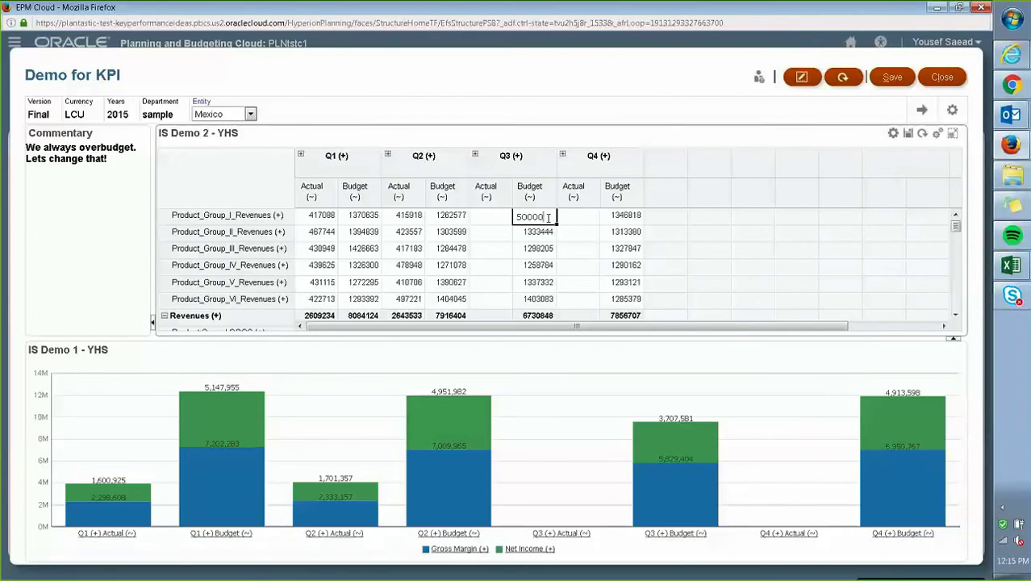
{"action": "key", "text": "Return"}
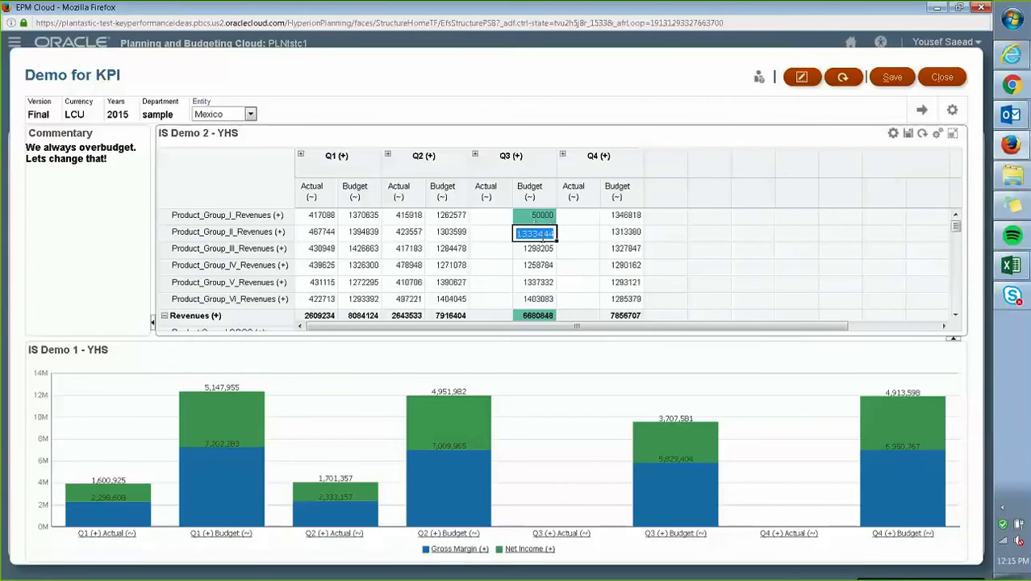
{"action": "left_click", "coordinate": [523, 252]}
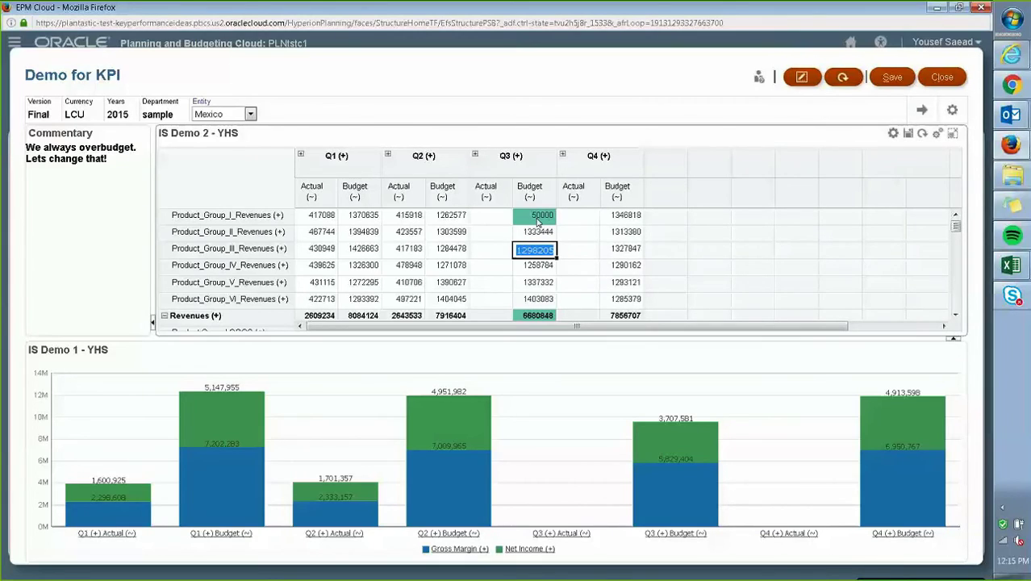
{"action": "left_click", "coordinate": [909, 134]}
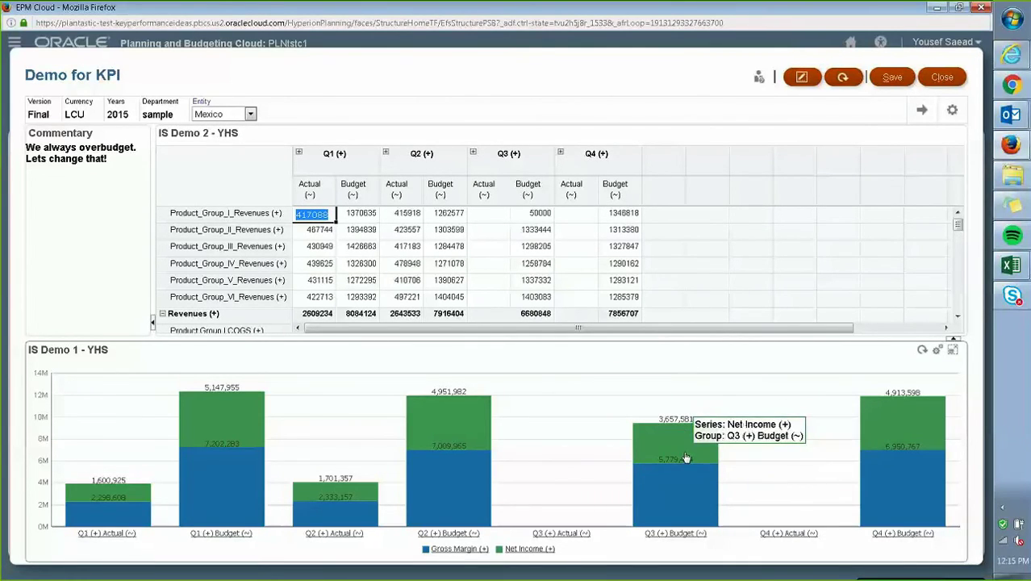
Expand Q3 into July, August and September and step across the first row to September Budget
{"action": "left_click", "coordinate": [540, 215]}
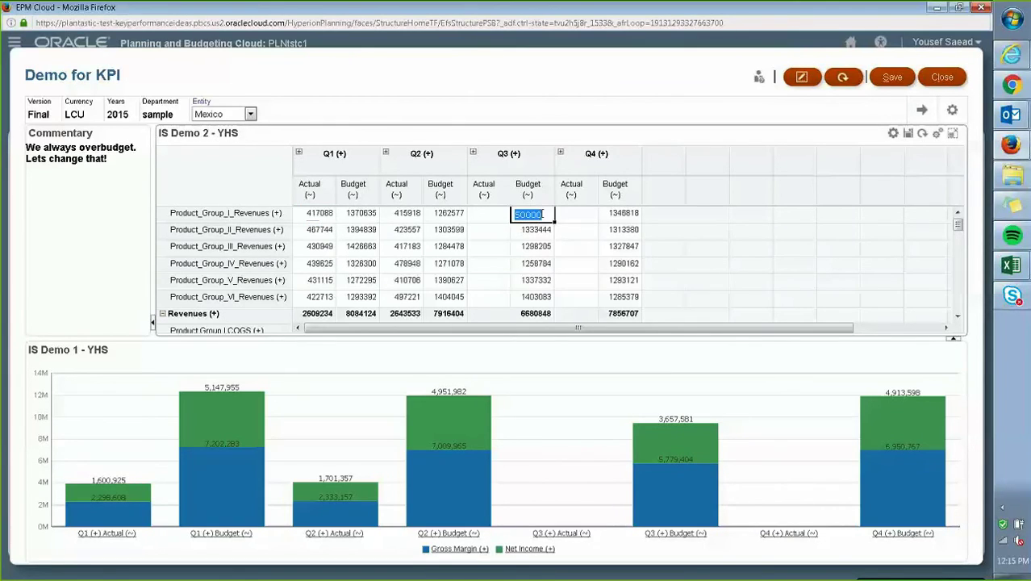
{"action": "left_click", "coordinate": [474, 153]}
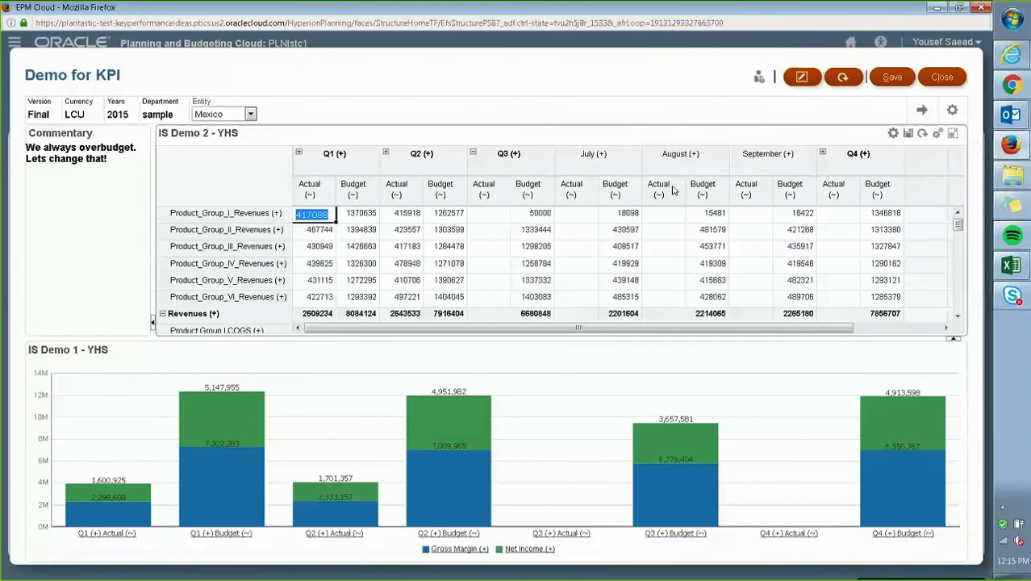
{"action": "left_click", "coordinate": [573, 218]}
{"action": "left_click", "coordinate": [618, 214]}
{"action": "left_click", "coordinate": [666, 215]}
{"action": "left_click", "coordinate": [710, 214]}
{"action": "left_click", "coordinate": [761, 217]}
{"action": "left_click", "coordinate": [778, 216]}
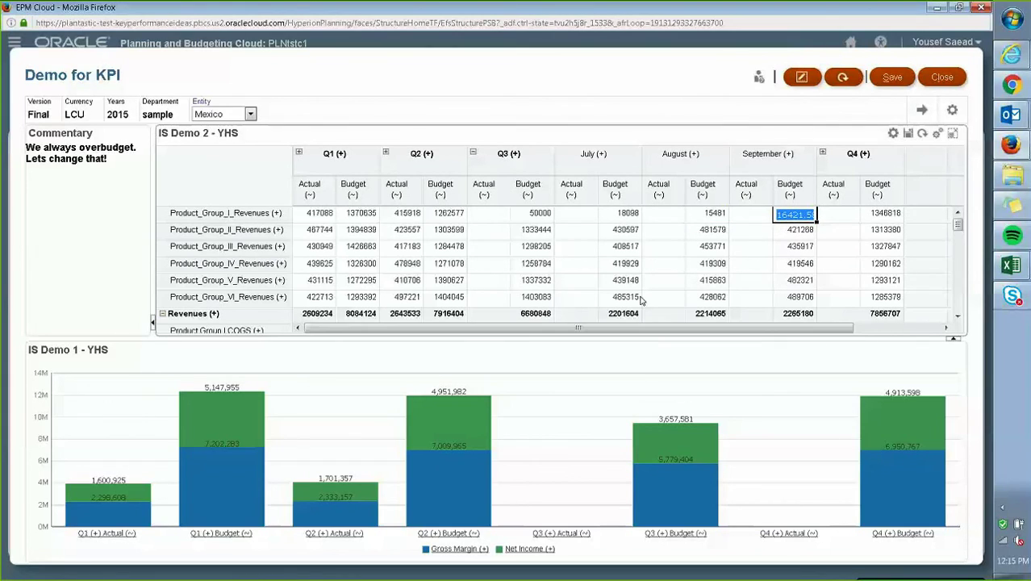